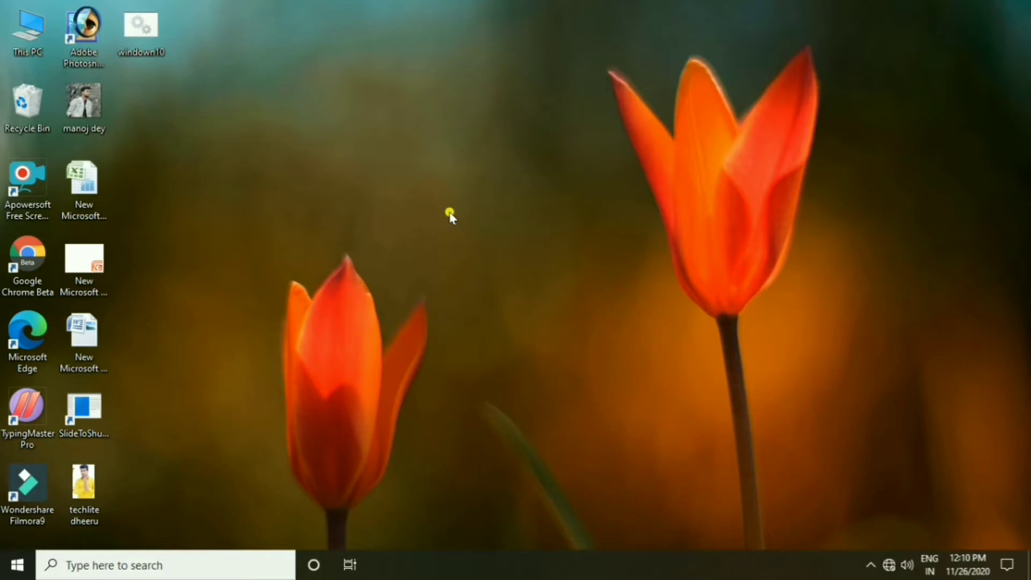
# Open Task Manager, maximize its window and show the list of startup programs
pyautogui.hotkey('ctrl', 'alt', 'Delete')
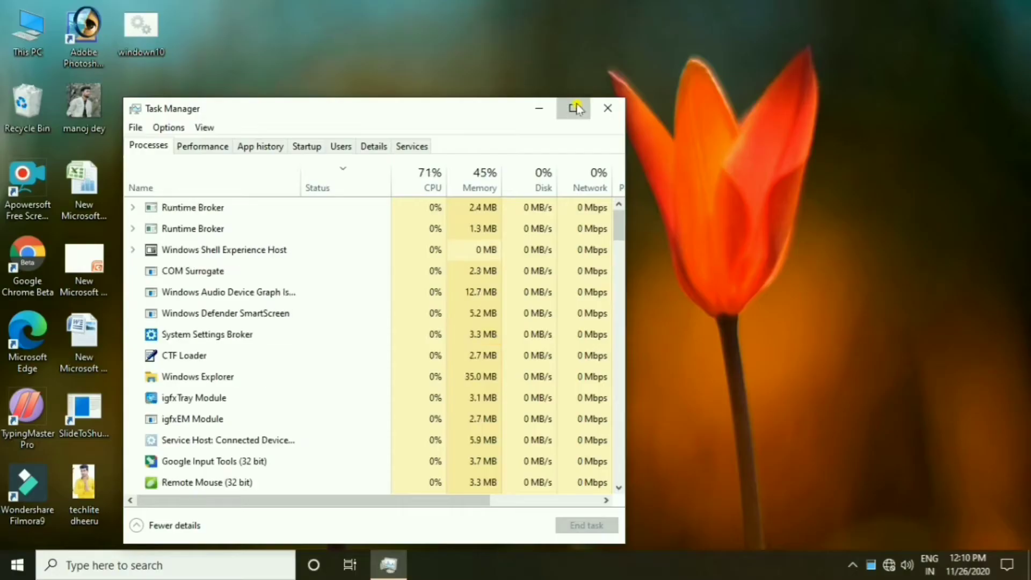
pyautogui.click(573, 105)
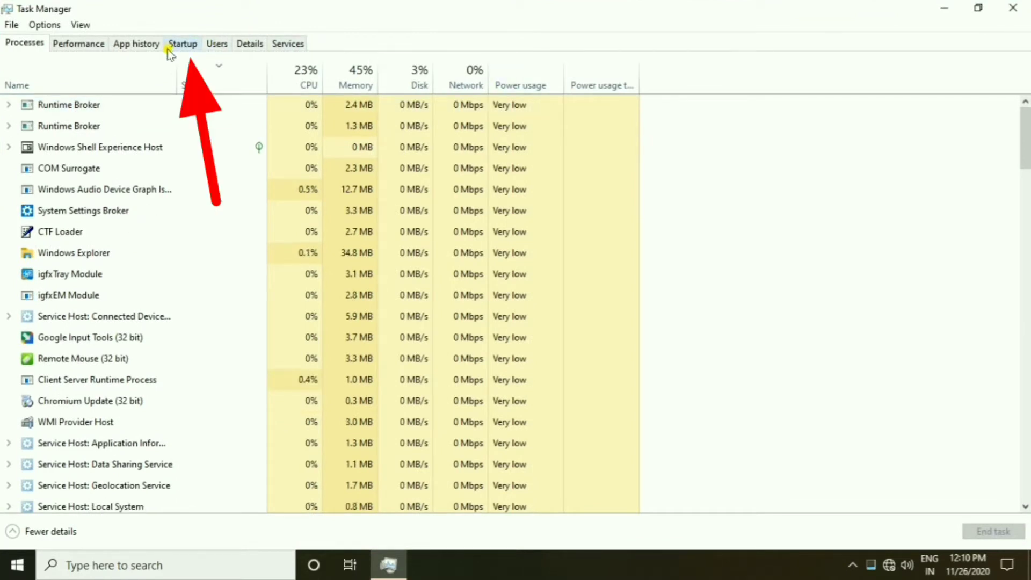
pyautogui.click(182, 45)
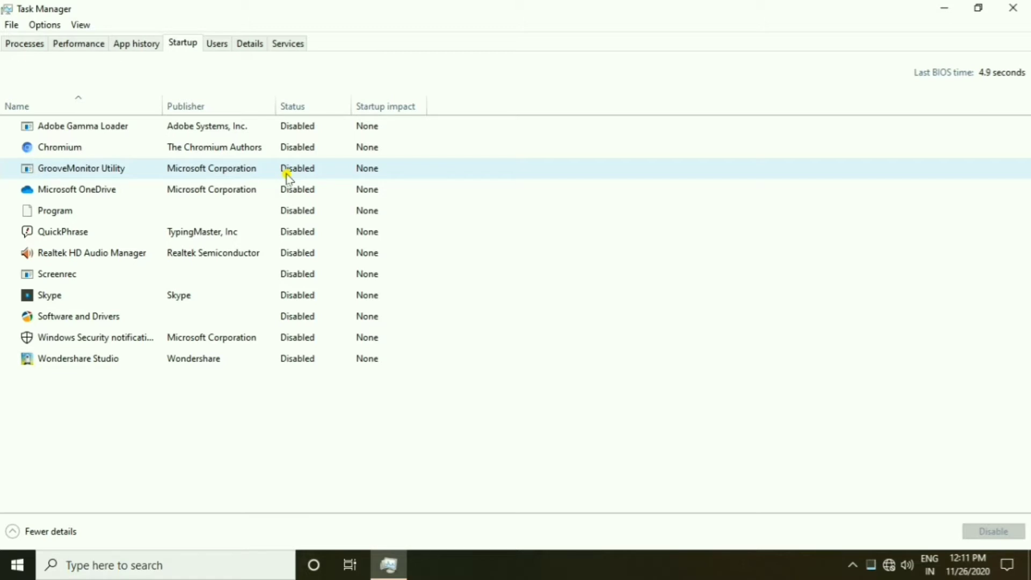
# Enable the Adobe Gamma Loader startup entry and disable it again
pyautogui.rightClick(295, 132)
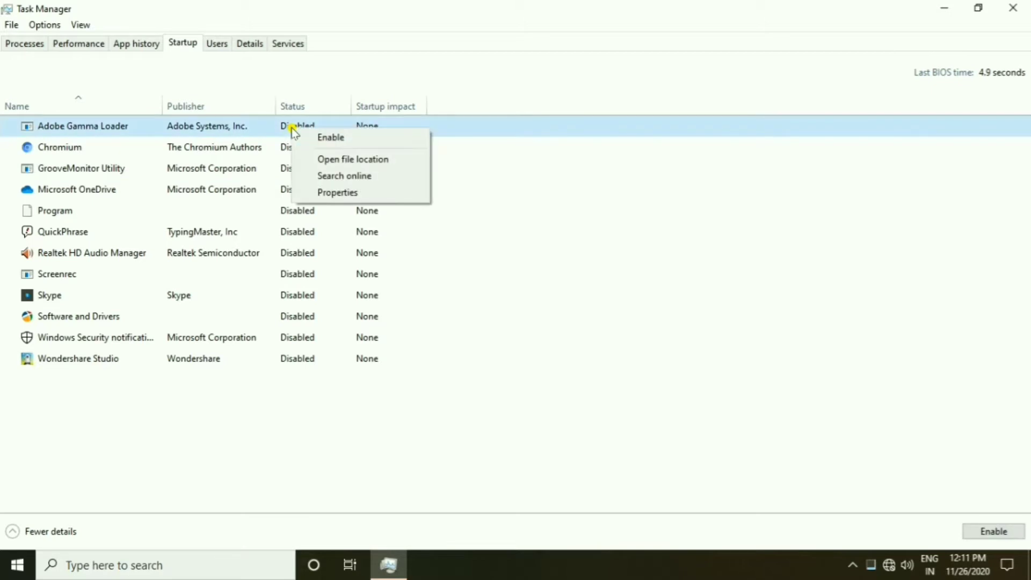
pyautogui.click(318, 138)
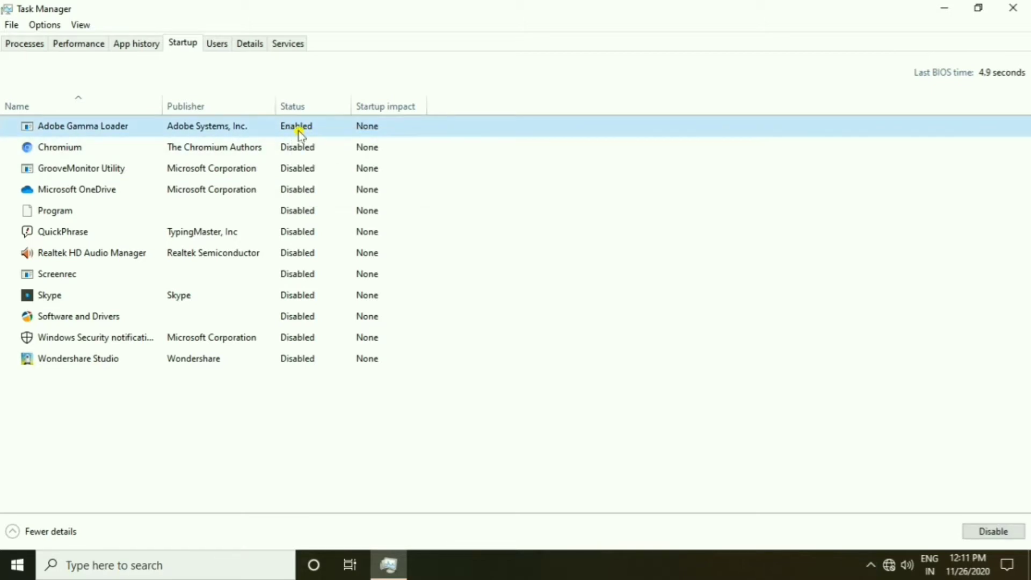
pyautogui.rightClick(299, 128)
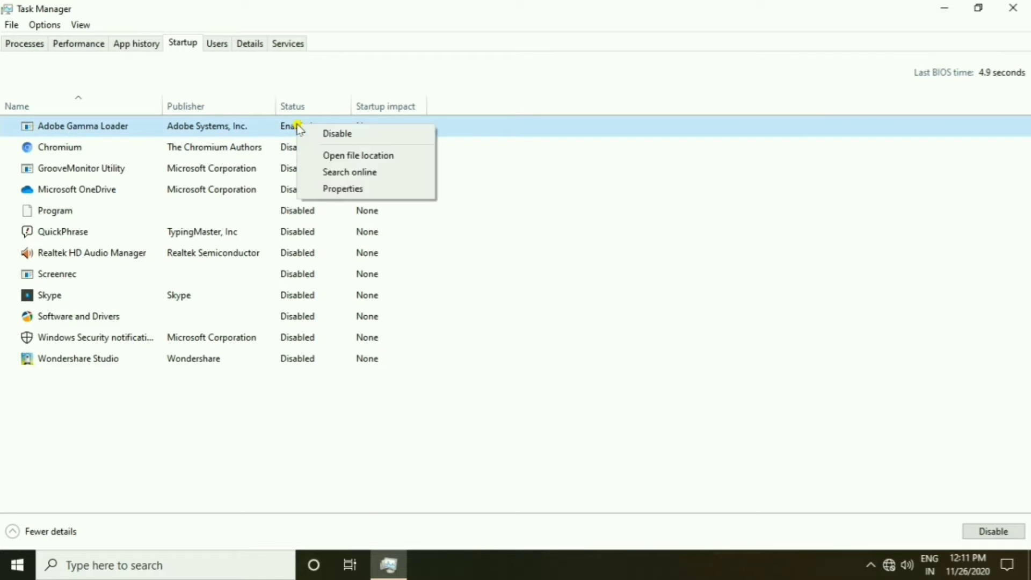
pyautogui.click(327, 135)
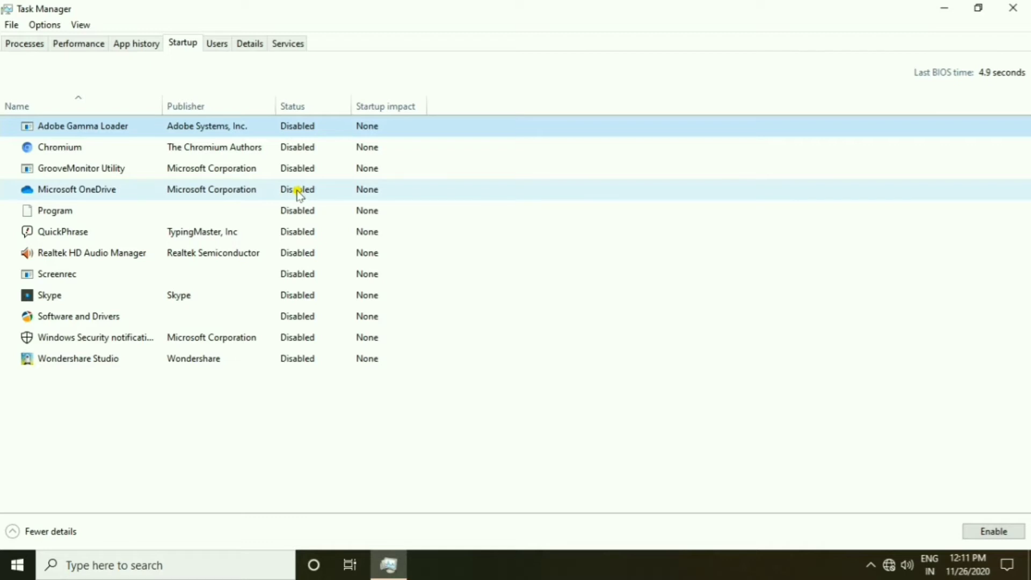
# Close Task Manager and search Windows for "noti" to open the Notifications & actions settings
pyautogui.click(1014, 7)
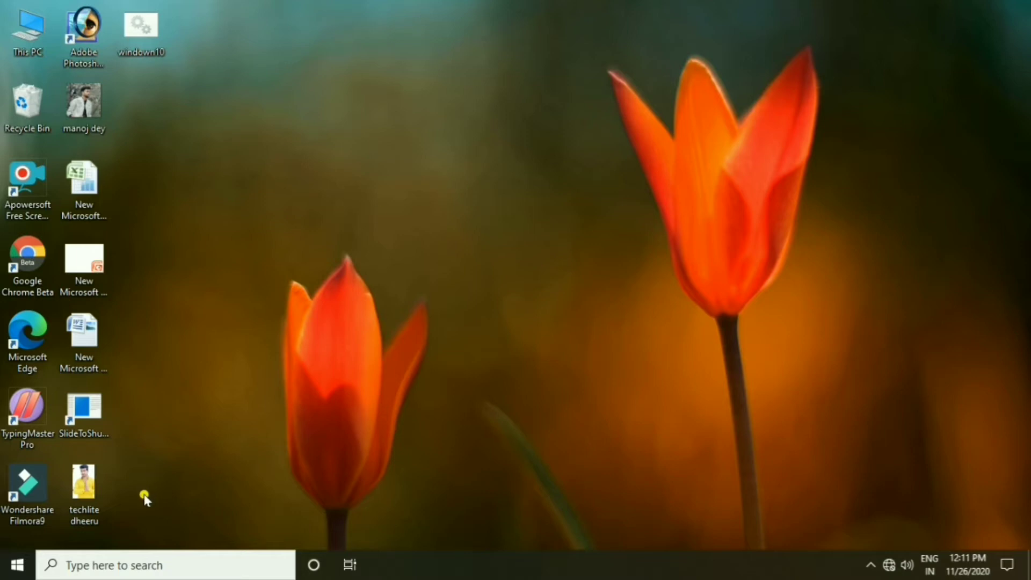
pyautogui.click(148, 562)
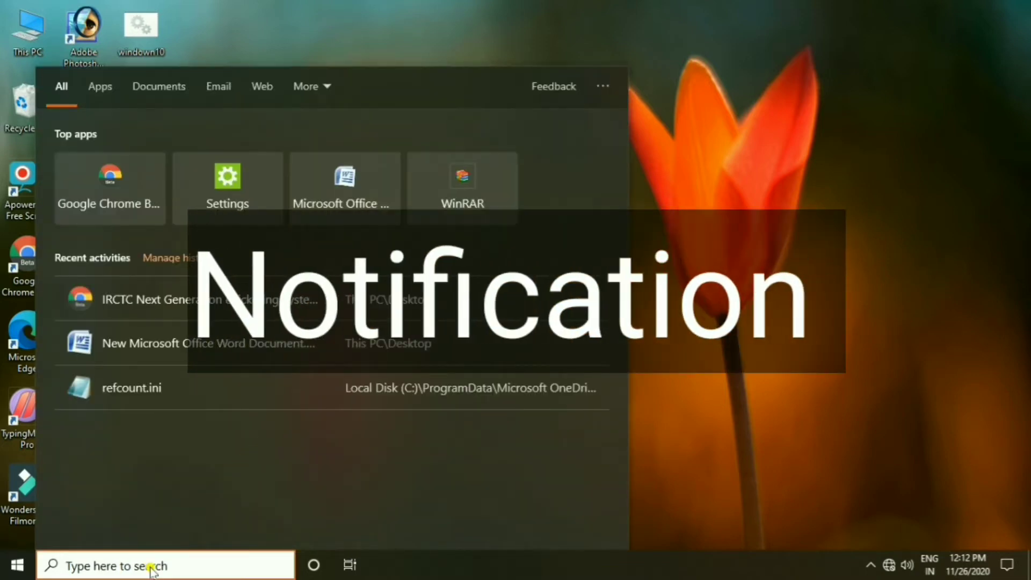
pyautogui.write('noti')
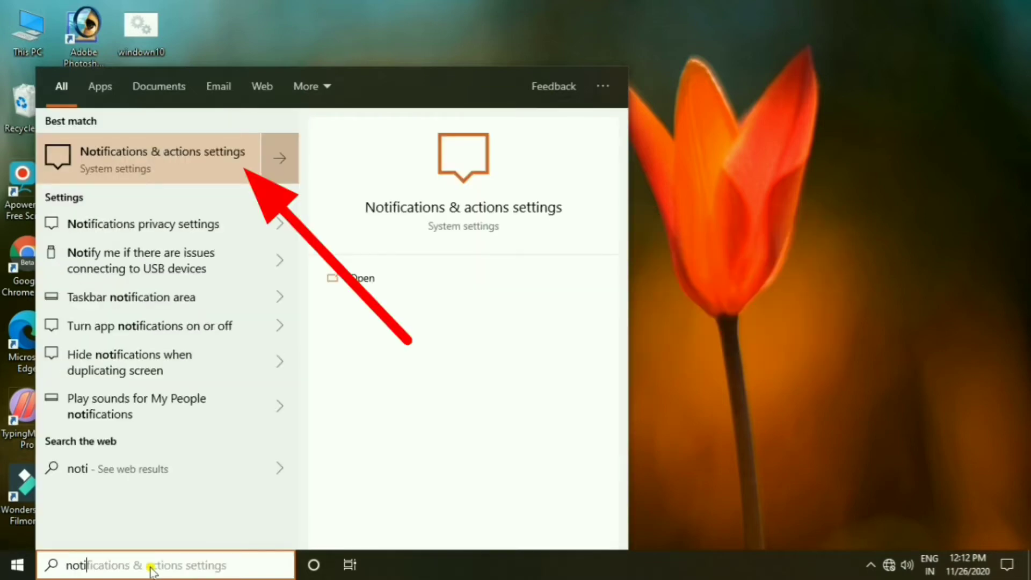
pyautogui.click(146, 170)
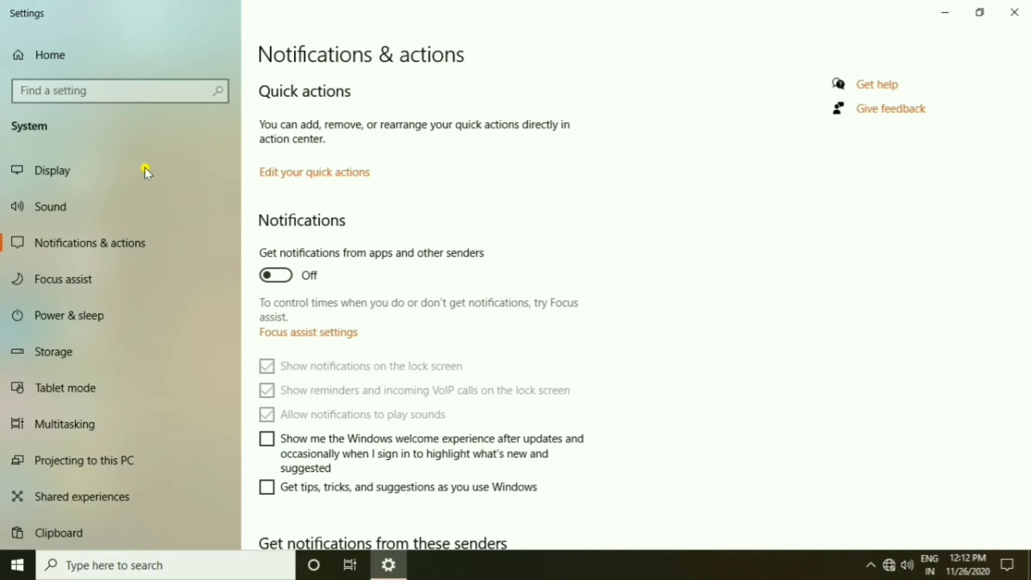
# Review the notification settings and switch notifications from apps and other senders on and back off
pyautogui.scroll(-10, 350, 200)
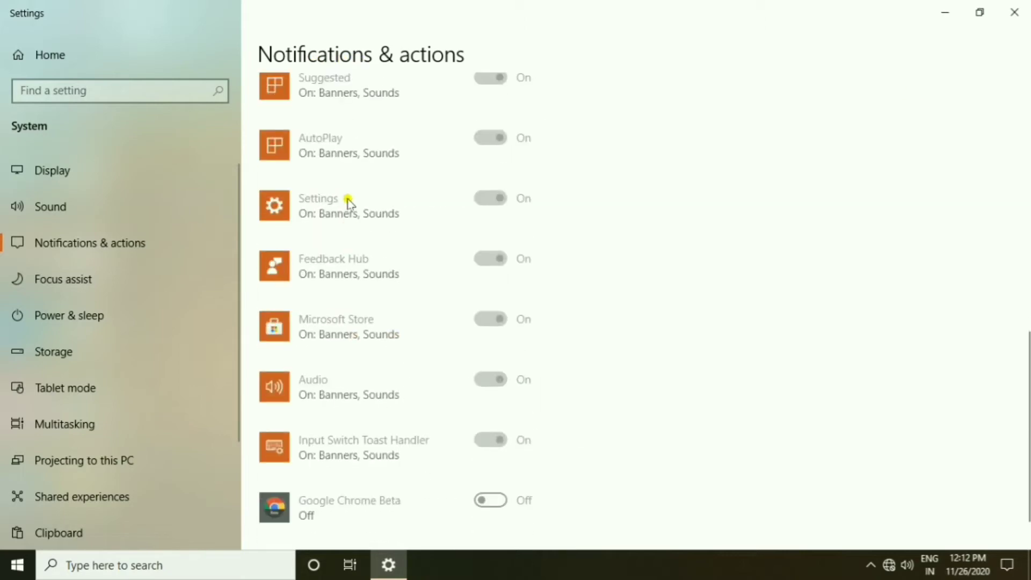
pyautogui.scroll(10, 349, 203)
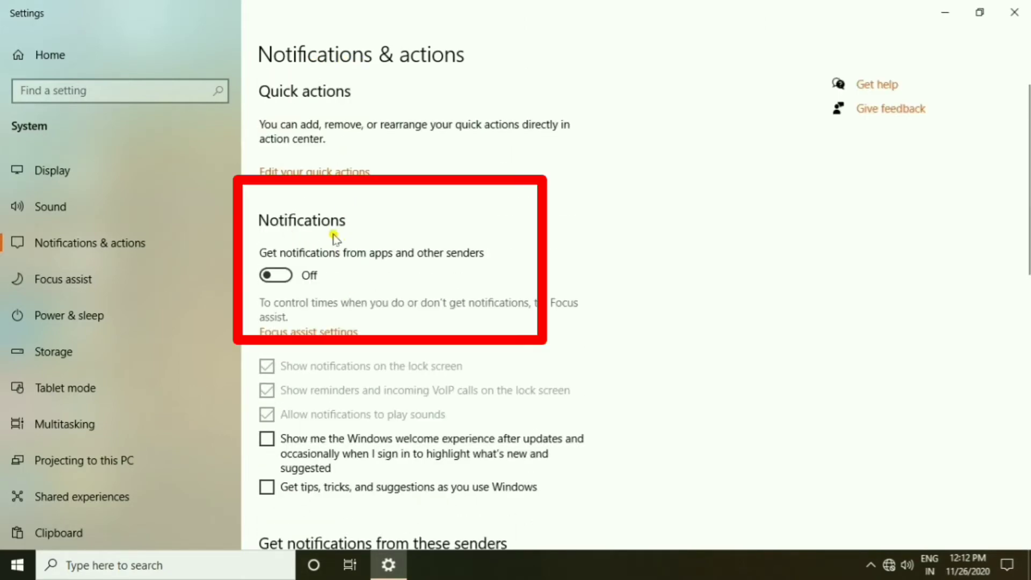
pyautogui.click(288, 275)
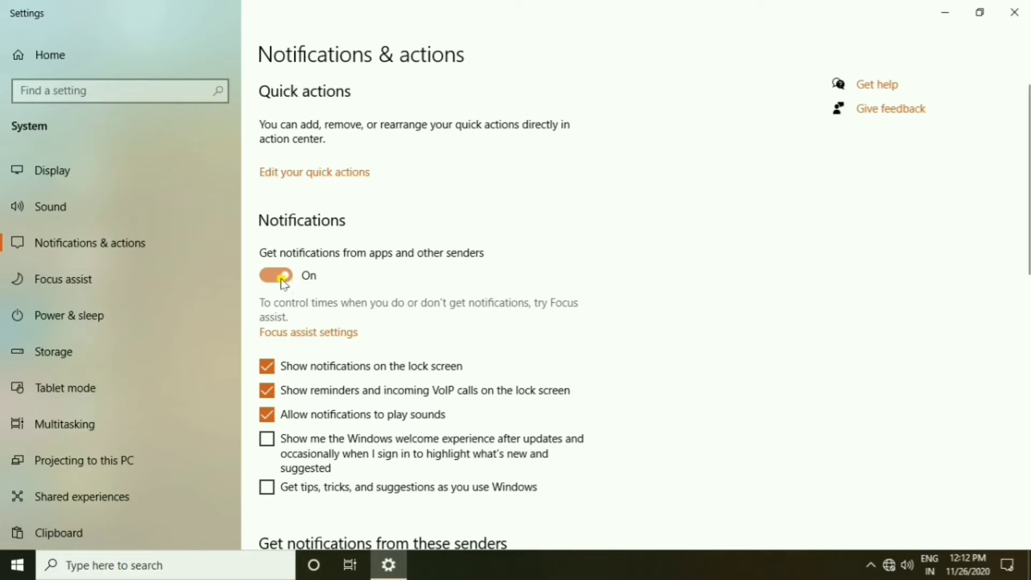
pyautogui.click(282, 279)
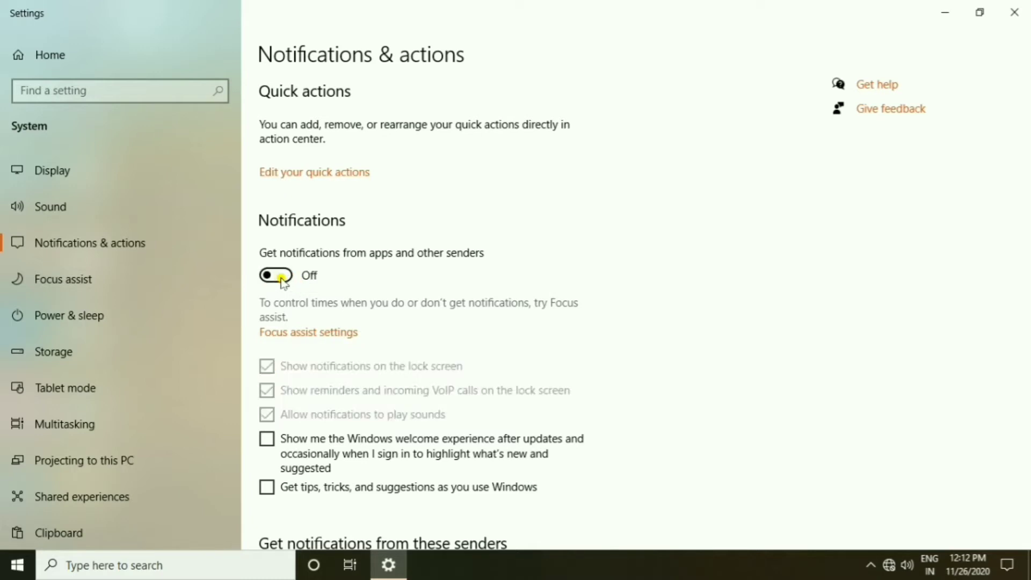
pyautogui.scroll(-5, 279, 281)
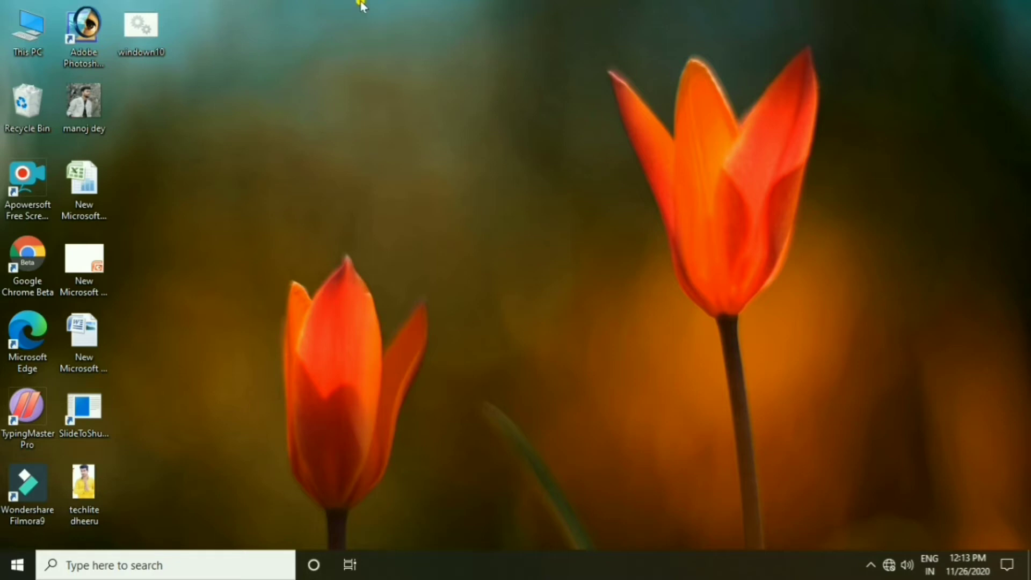
# Open the Computer Management console for This PC in a maximized window and display its list of services
pyautogui.rightClick(24, 37)
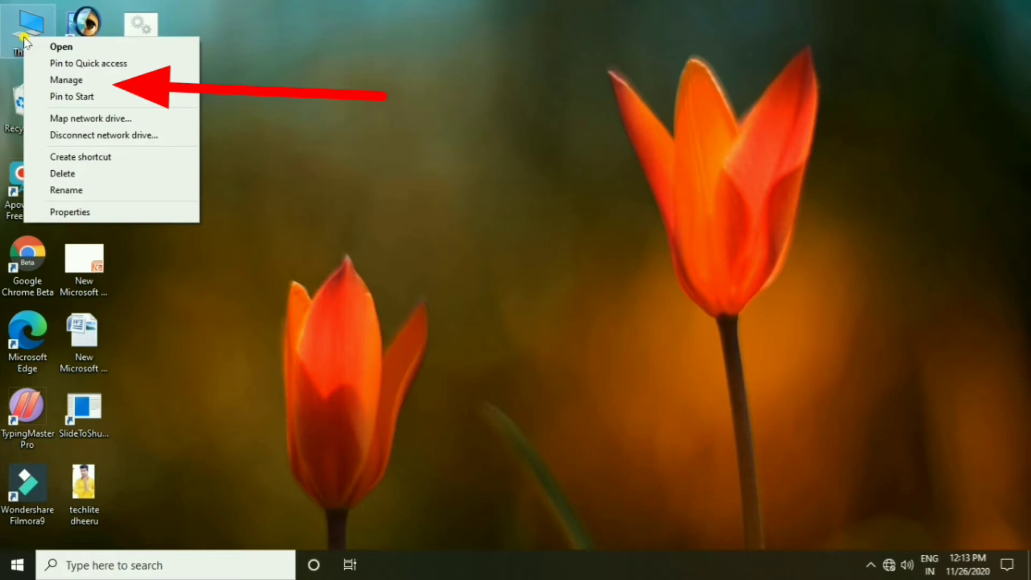
pyautogui.click(57, 79)
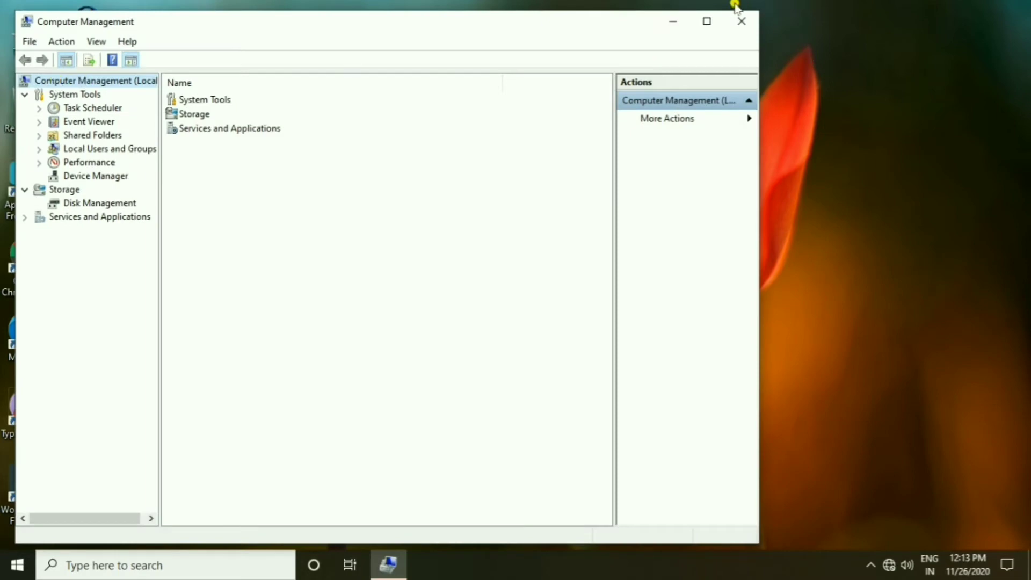
pyautogui.click(708, 21)
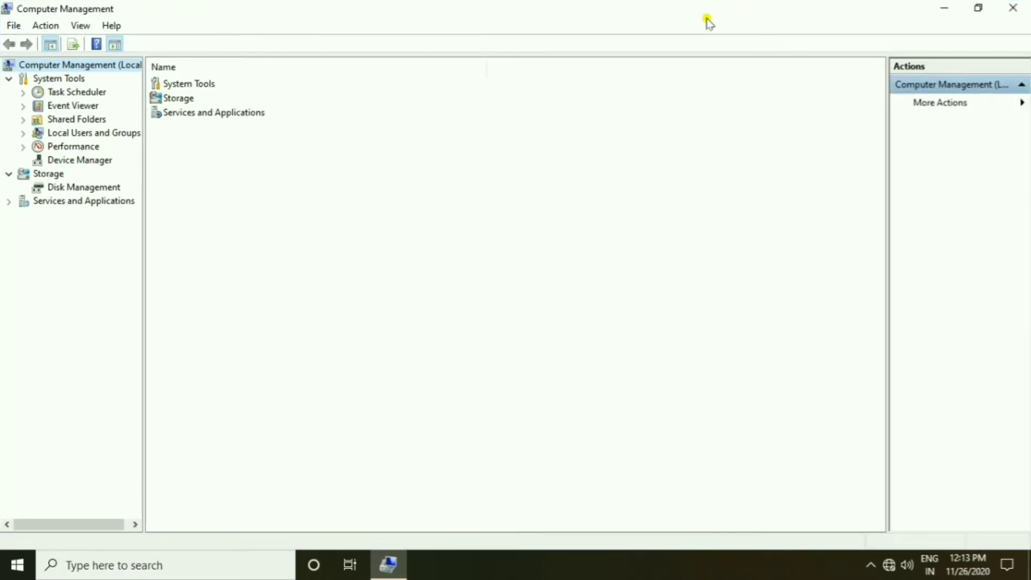
pyautogui.click(48, 203)
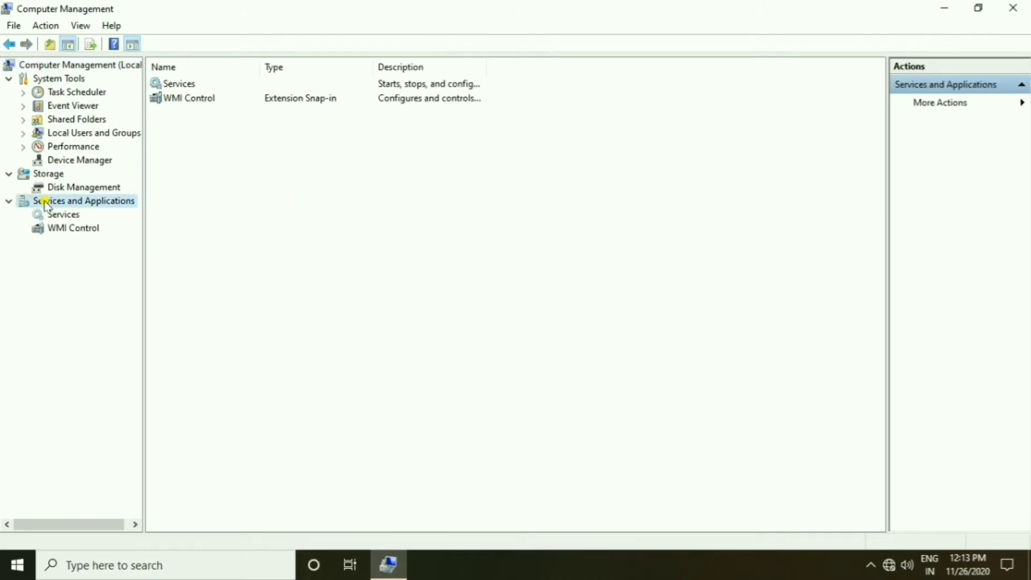
pyautogui.click(187, 85)
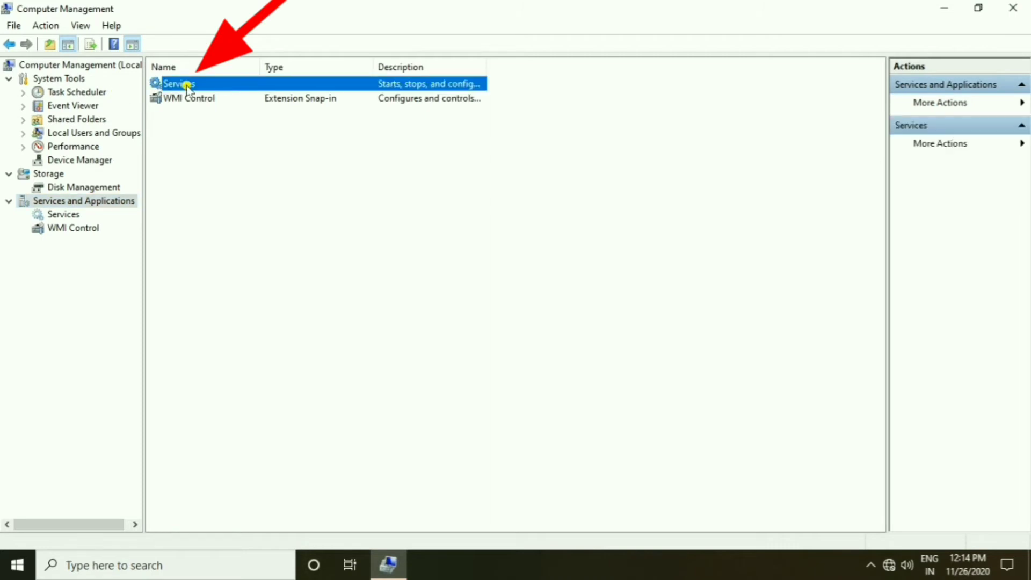
pyautogui.doubleClick(187, 85)
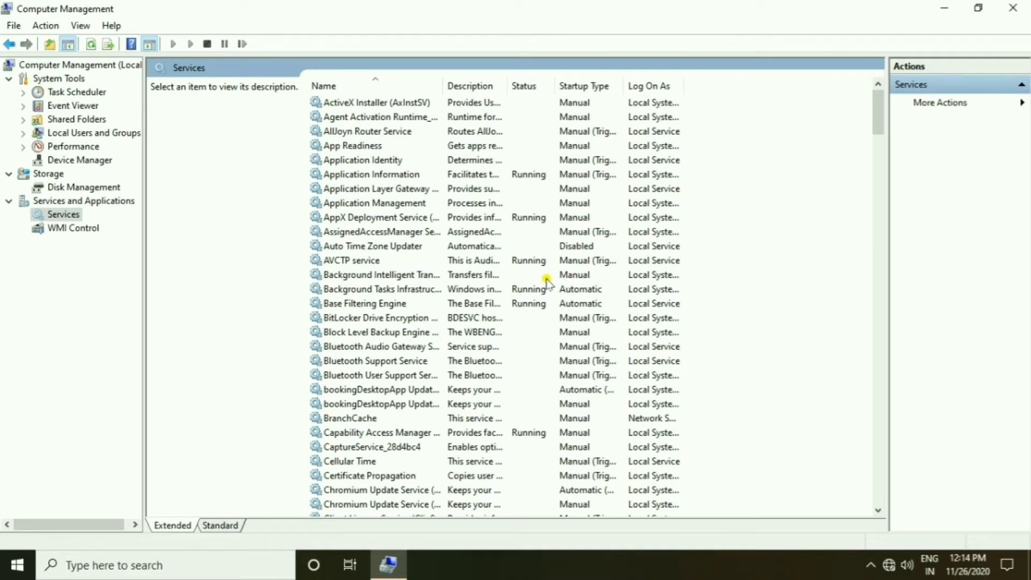
# Find the Windows Update service in the list and open its properties
pyautogui.moveTo(881, 122); pyautogui.dragTo(848, 499)
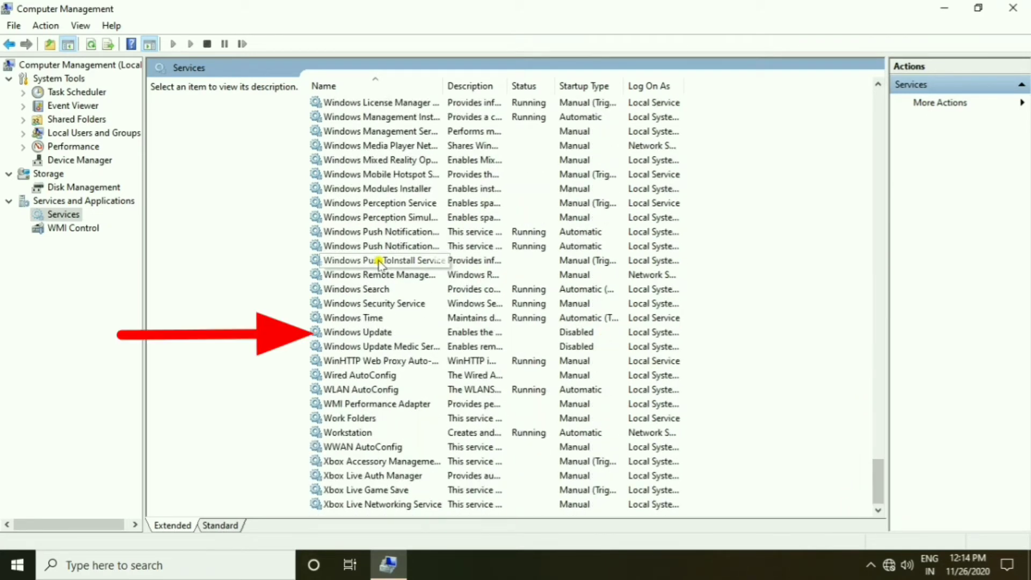
pyautogui.click(360, 333)
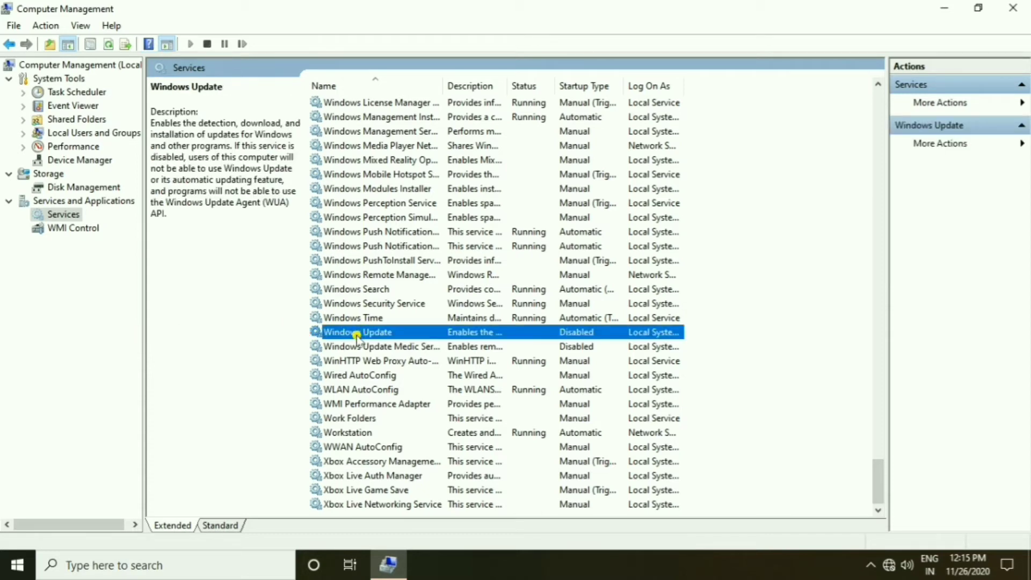
pyautogui.doubleClick(357, 334)
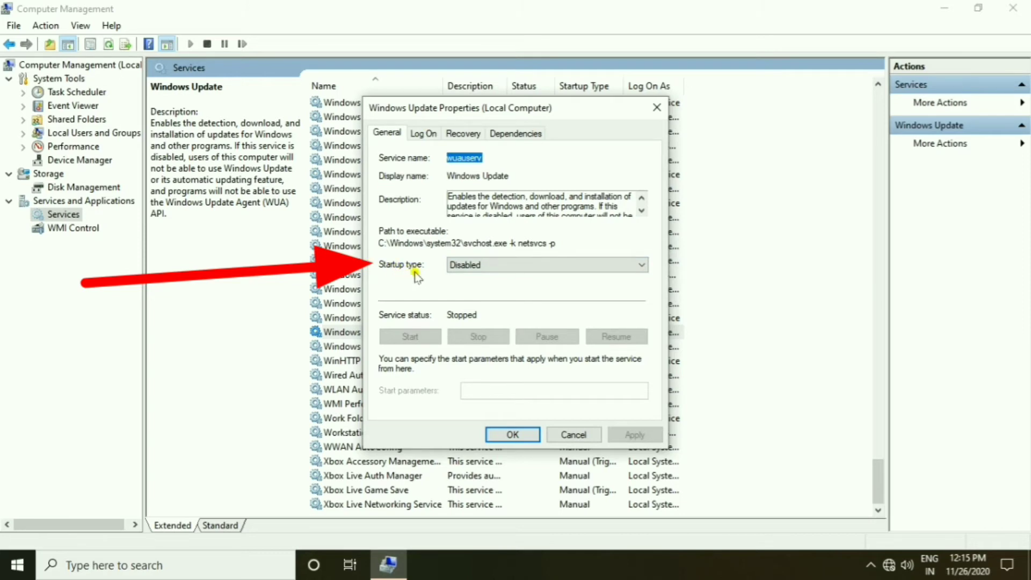
# Try the Automatic and Manual startup types for the Windows Update service
pyautogui.click(481, 266)
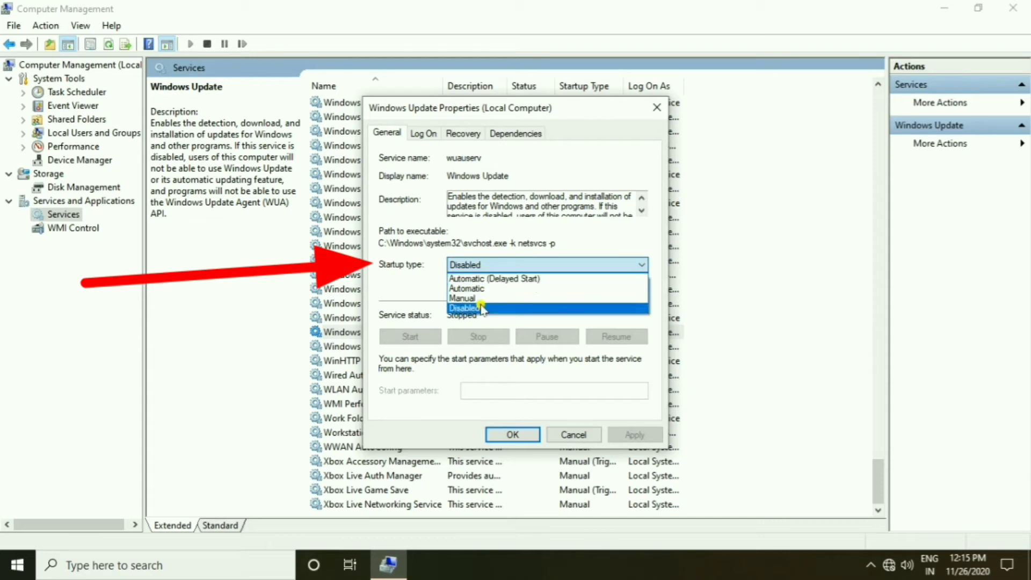
pyautogui.click(476, 288)
pyautogui.click(476, 269)
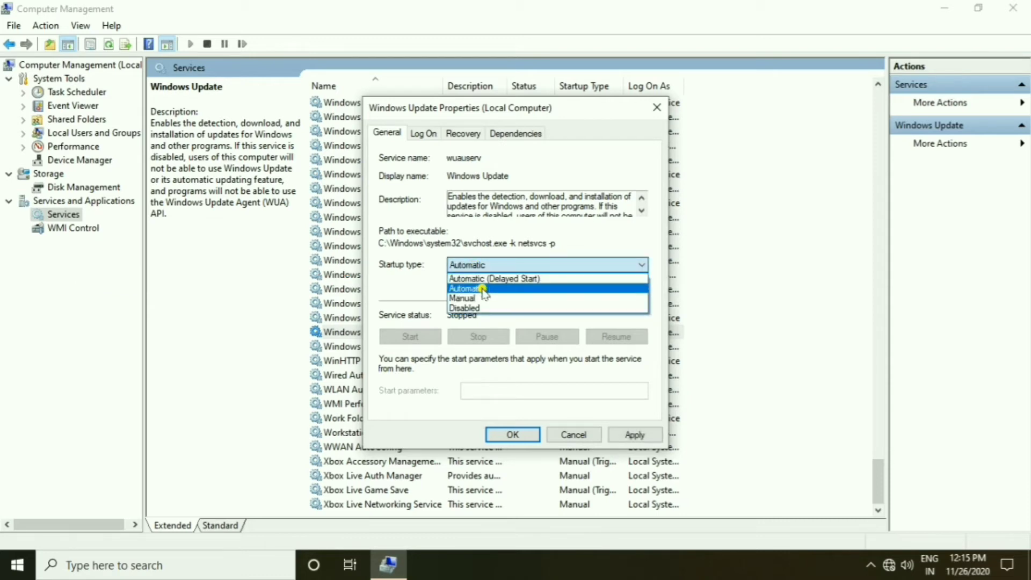
pyautogui.click(480, 300)
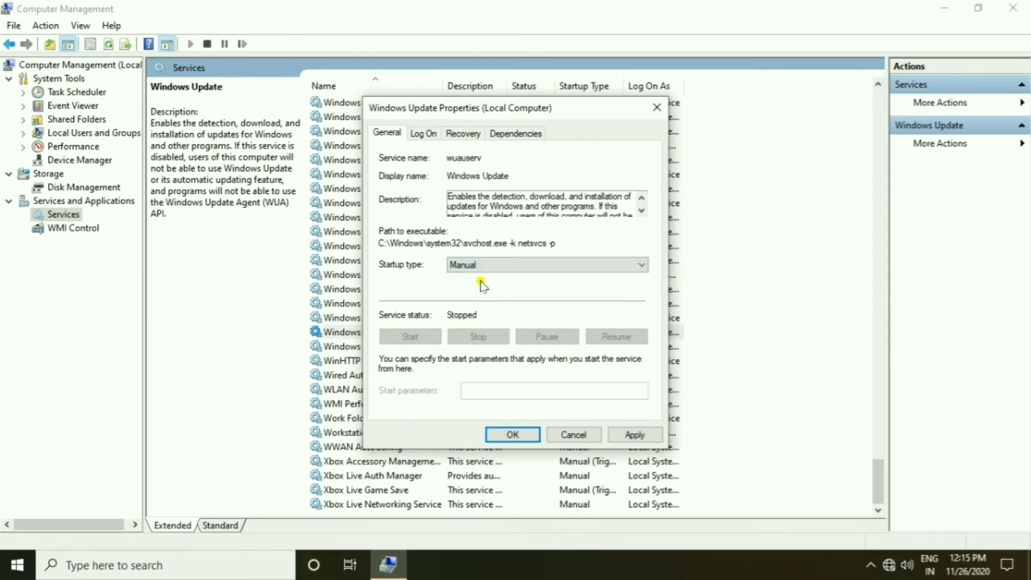
pyautogui.click(477, 268)
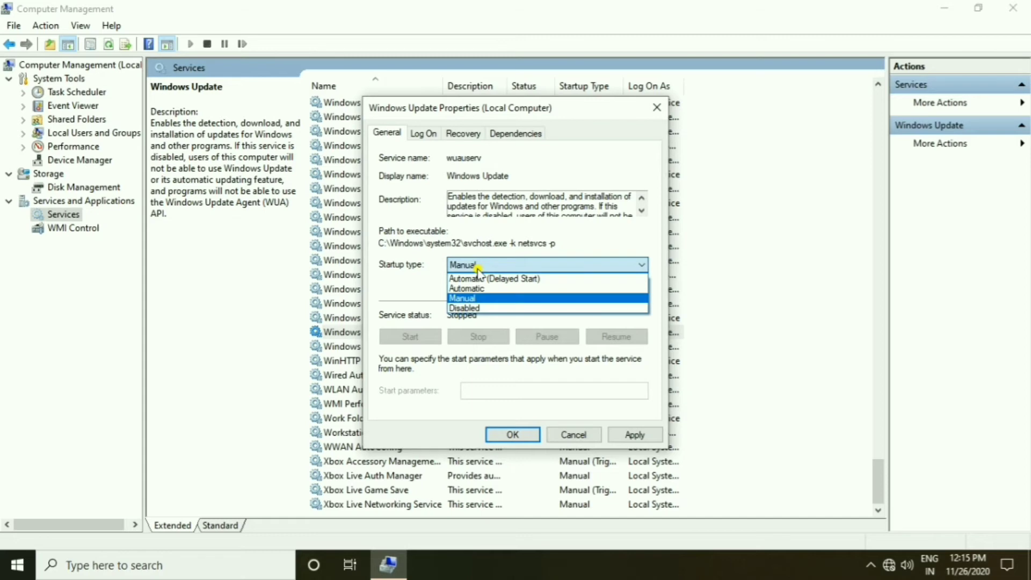
pyautogui.click(470, 320)
# Set the Windows Update service's startup type to Disabled, apply it and close Computer Management
pyautogui.click(478, 269)
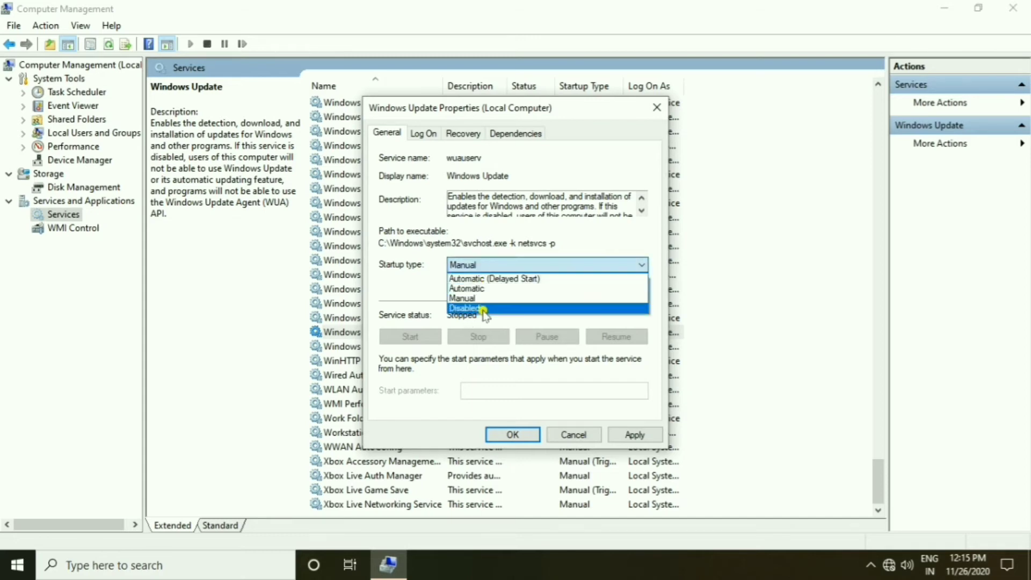
pyautogui.click(476, 309)
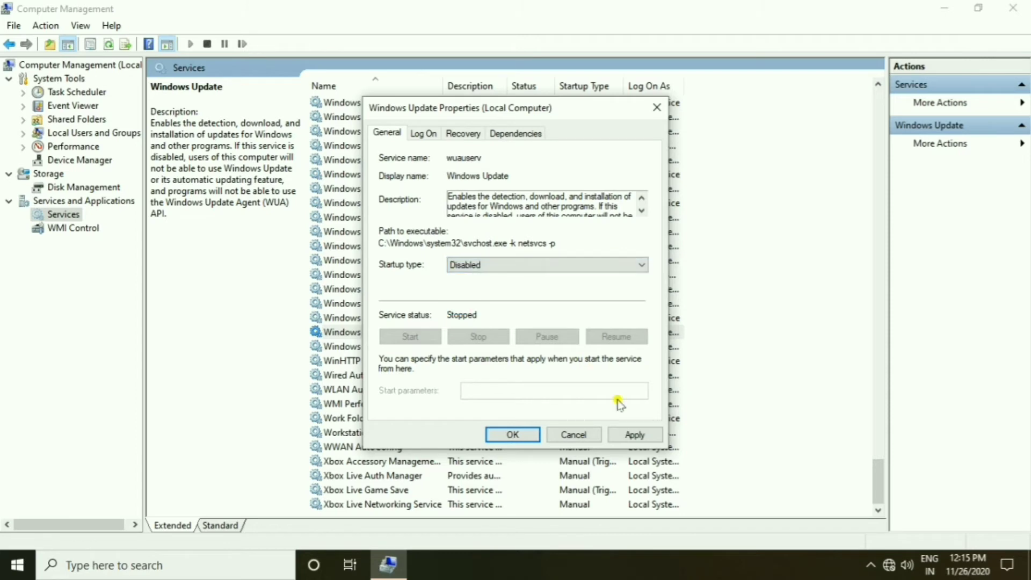
pyautogui.click(624, 432)
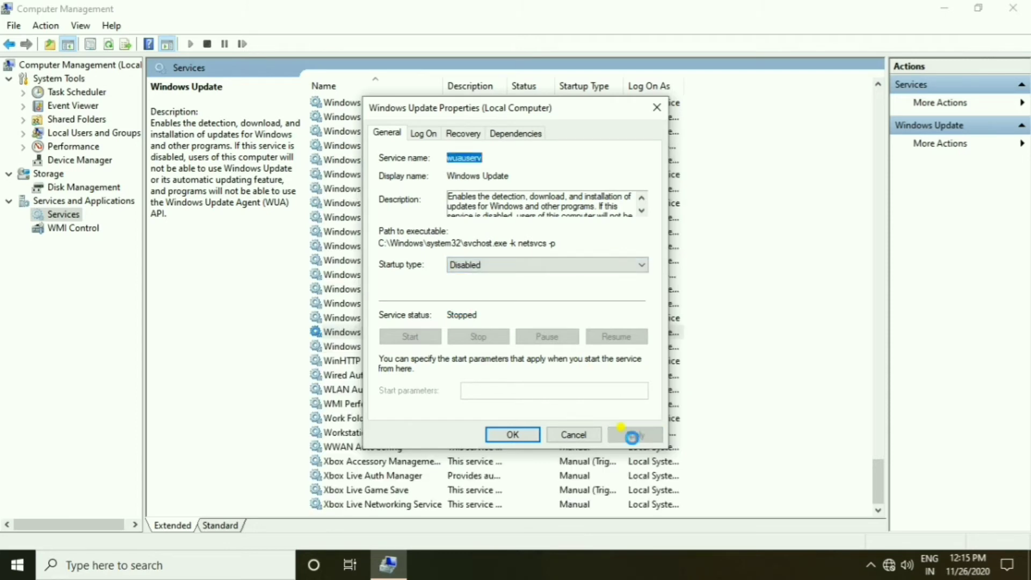
pyautogui.click(511, 434)
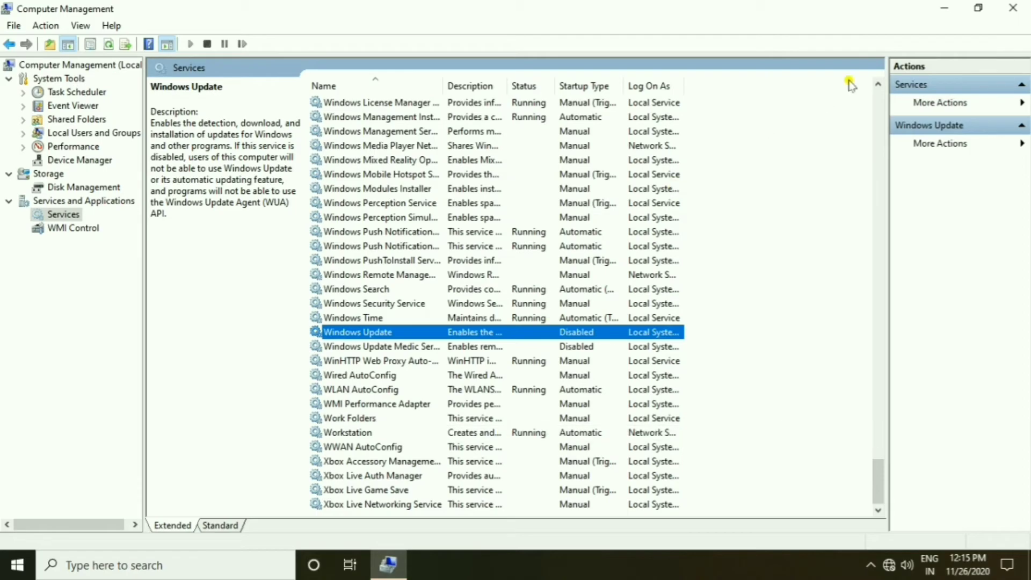
pyautogui.click(1013, 8)
# Refresh the Windows desktop
pyautogui.rightClick(436, 100)
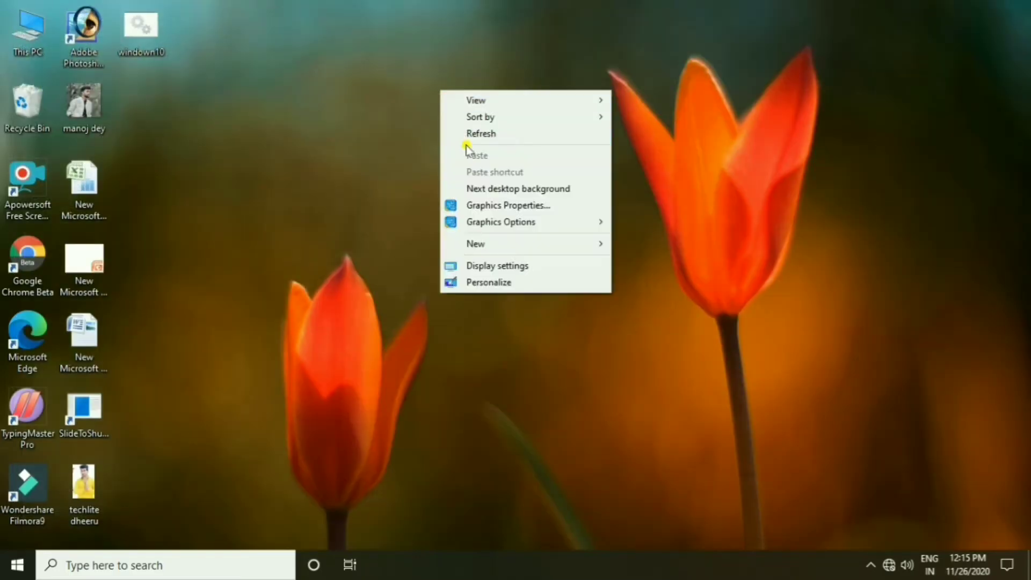
pyautogui.click(451, 142)
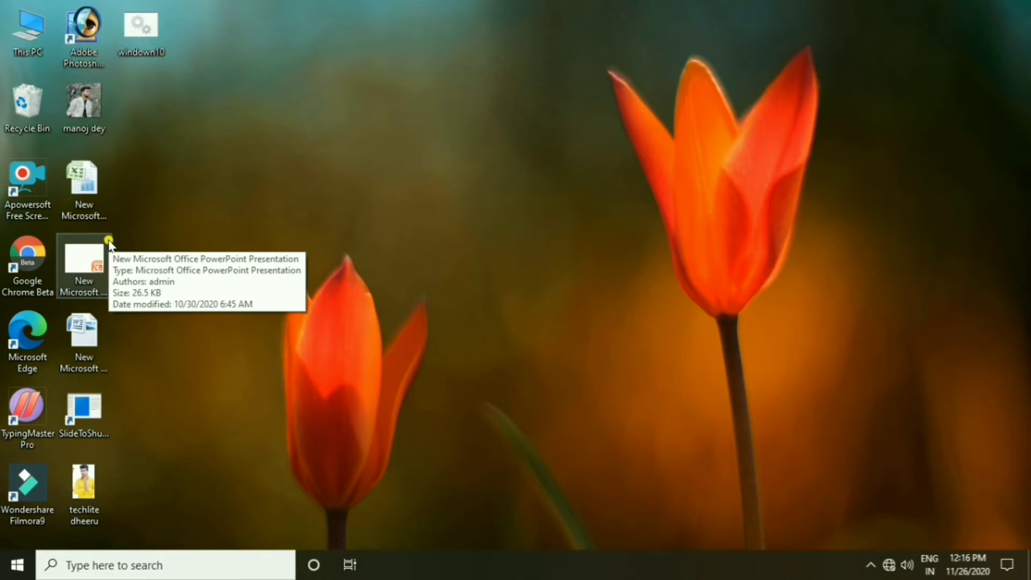
# Open the Apps section of Windows Settings, view the Startup page and return to Apps & features
pyautogui.click(12, 569)
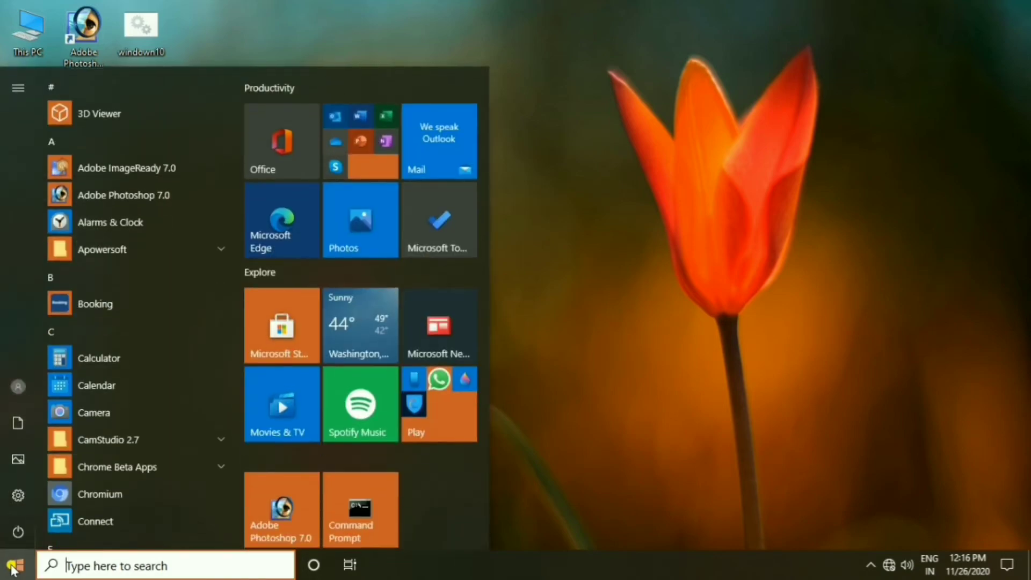
pyautogui.click(6, 495)
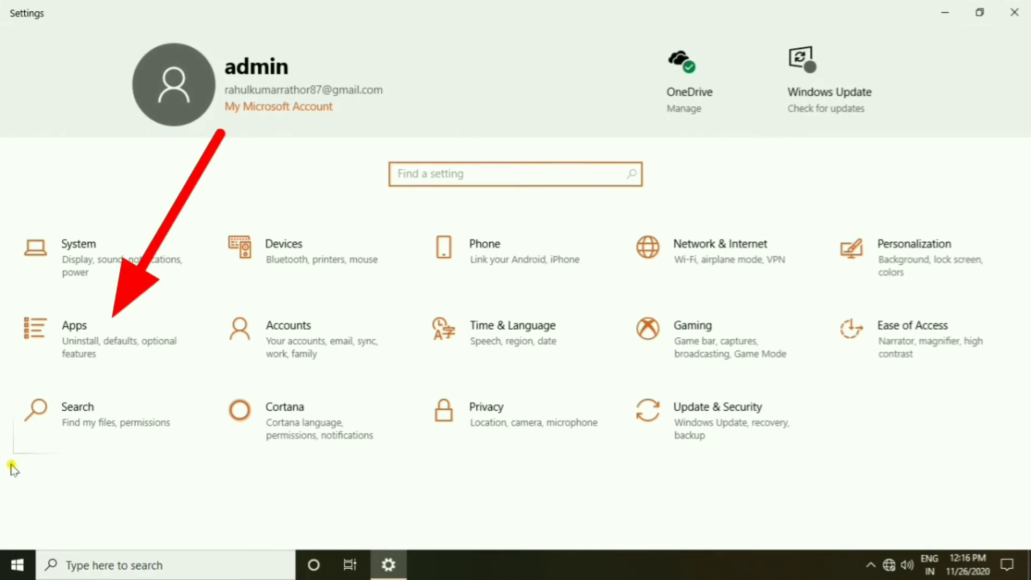
pyautogui.click(99, 339)
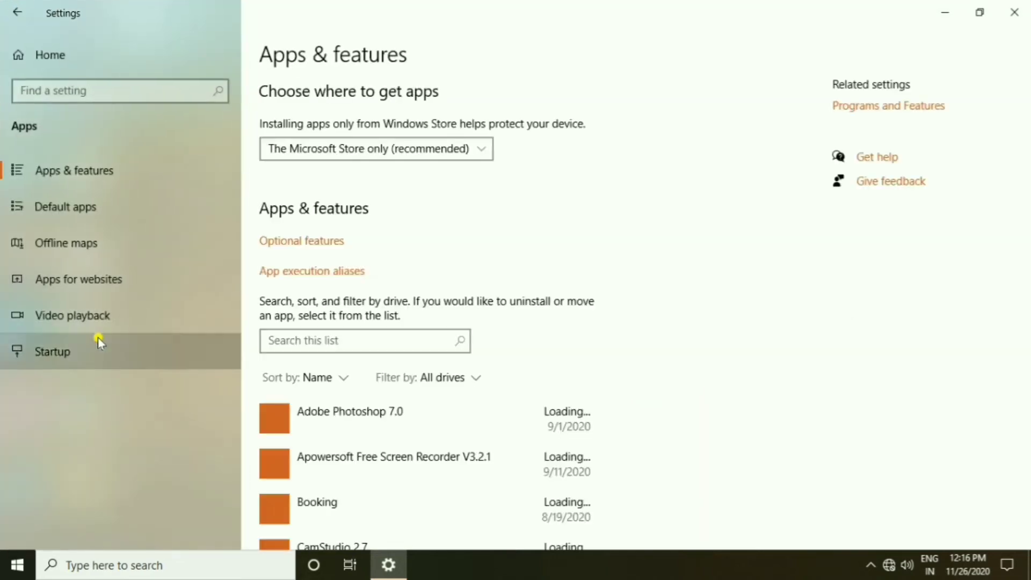
pyautogui.click(98, 337)
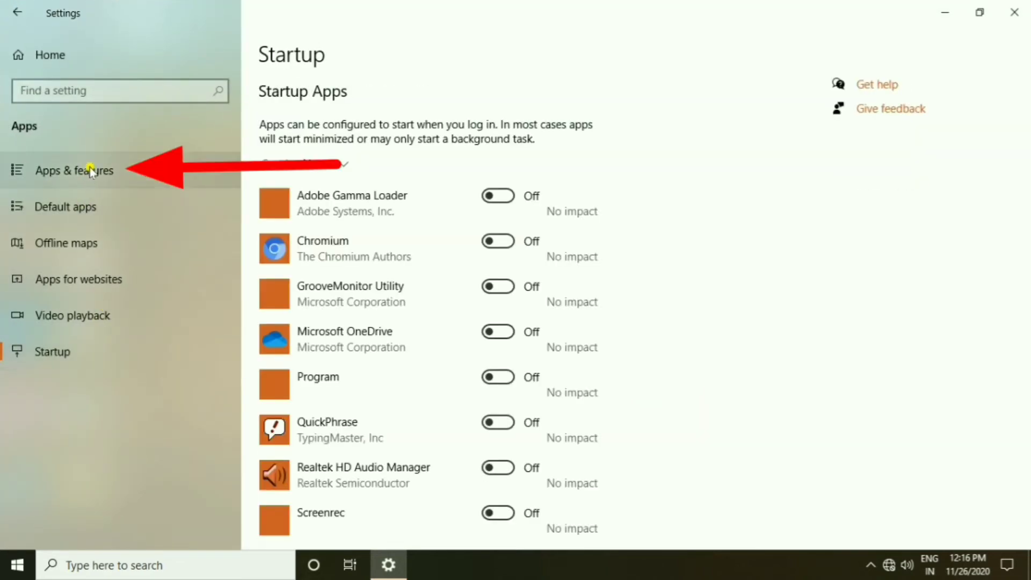
pyautogui.click(63, 172)
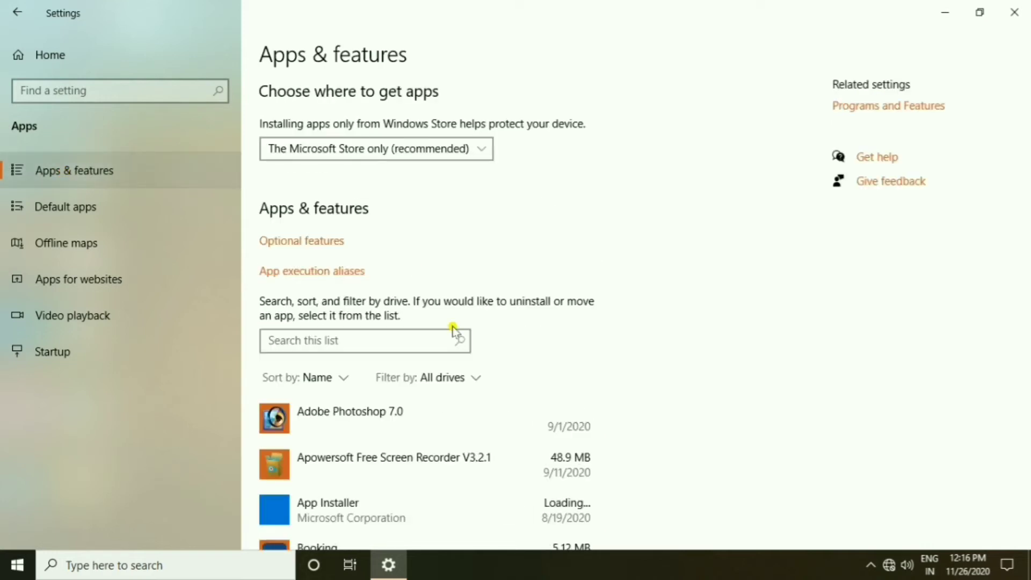
# Look through the installed programs in Apps & features for ones that are not needed
pyautogui.scroll(-5, 449, 357)
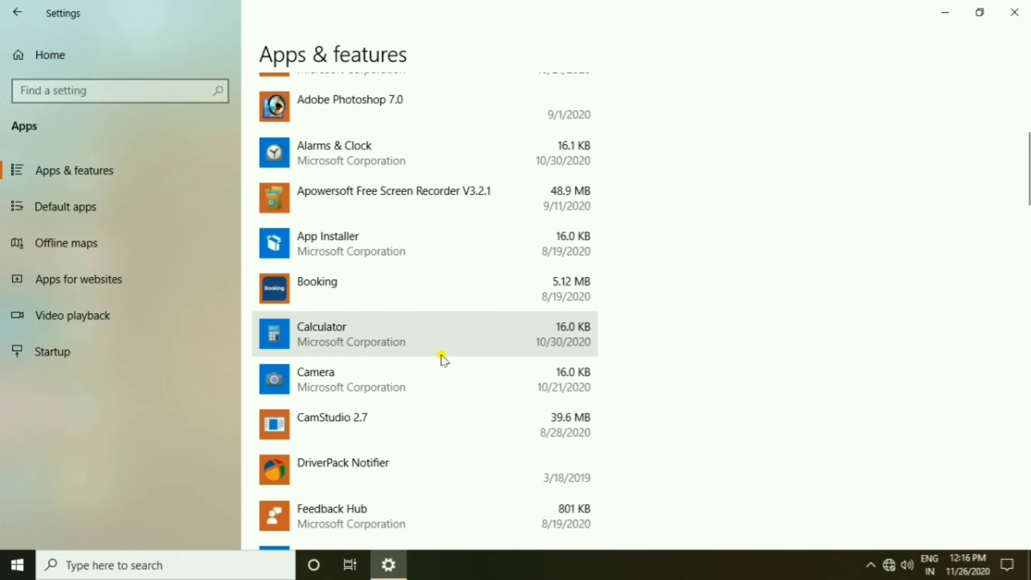
pyautogui.scroll(5, 444, 360)
pyautogui.scroll(-5, 444, 360)
pyautogui.scroll(-5, 443, 360)
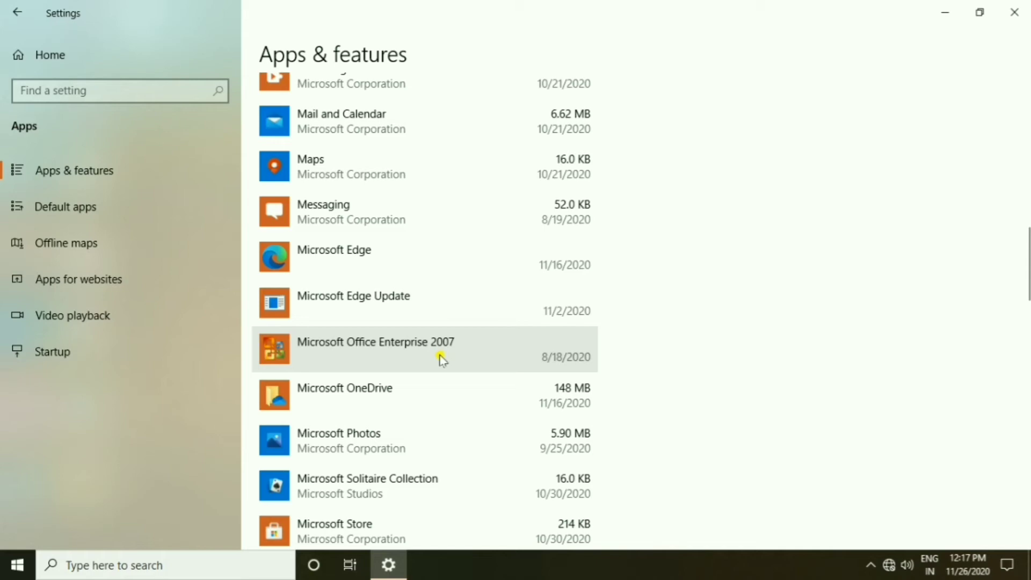
pyautogui.scroll(-20, 441, 357)
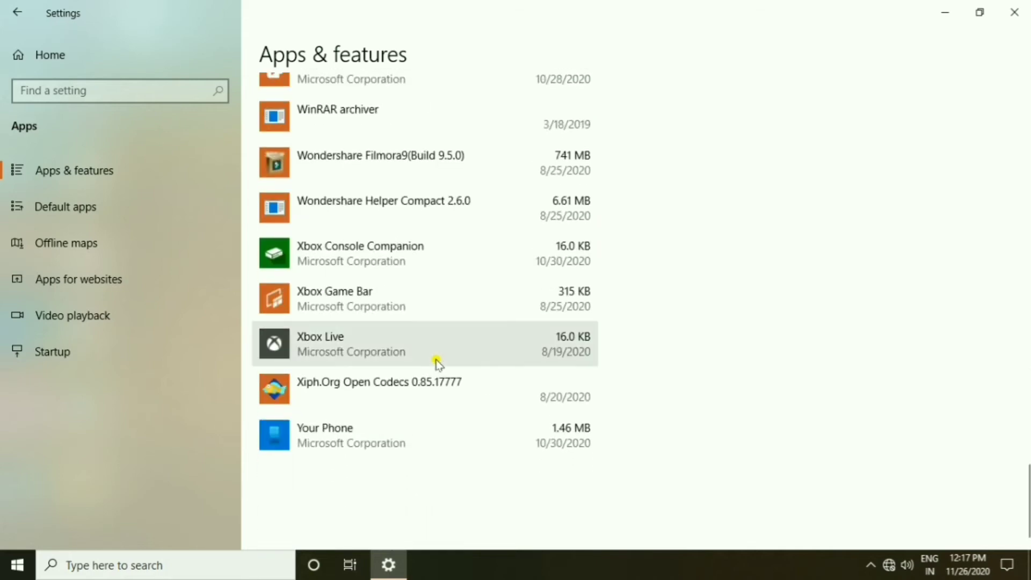
pyautogui.scroll(6, 439, 364)
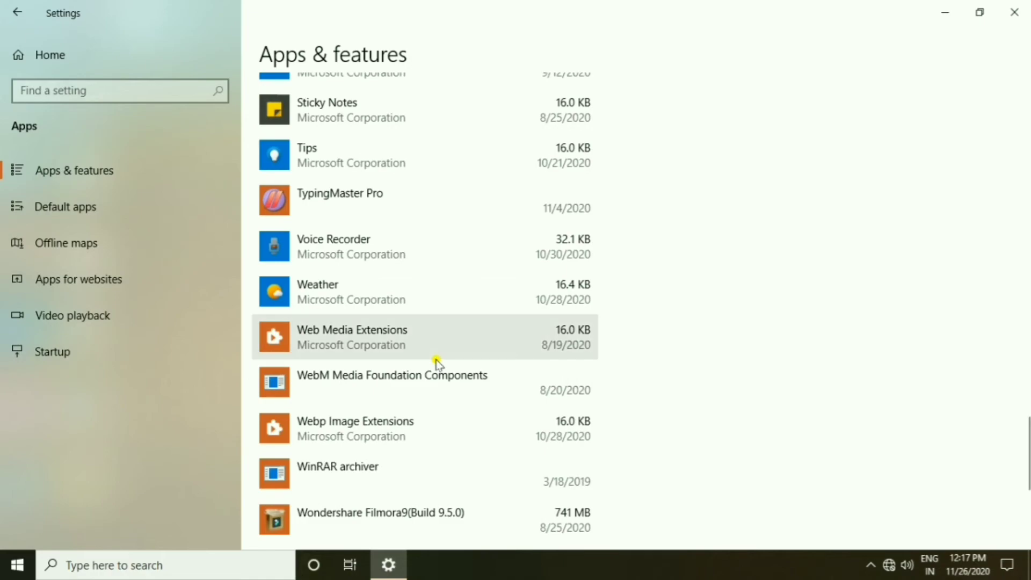
pyautogui.scroll(3, 439, 363)
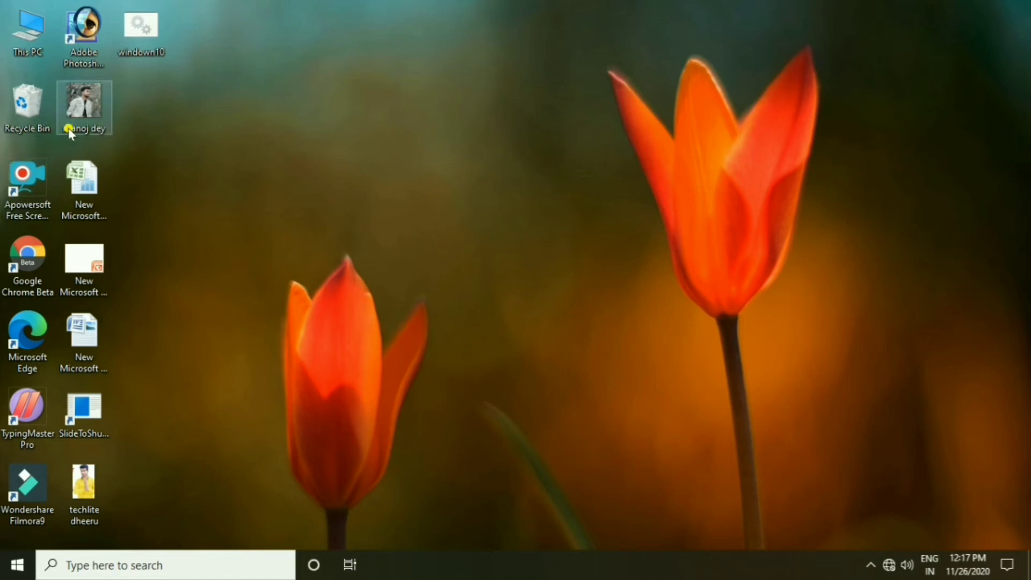
# Delete the JPG photo of the man in yellow from the desktop to the Recycle Bin
pyautogui.click(86, 493)
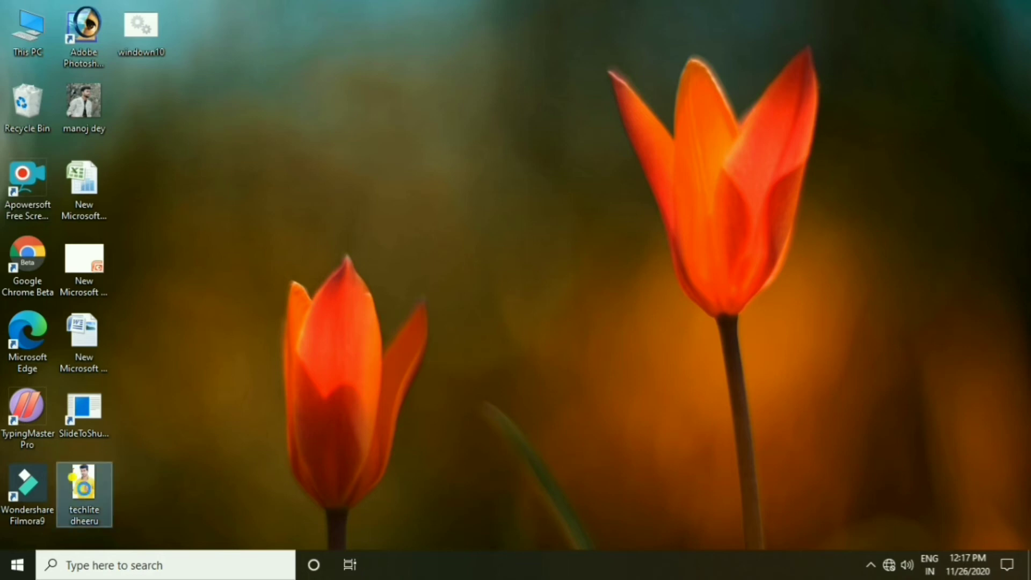
pyautogui.rightClick(86, 493)
pyautogui.click(150, 440)
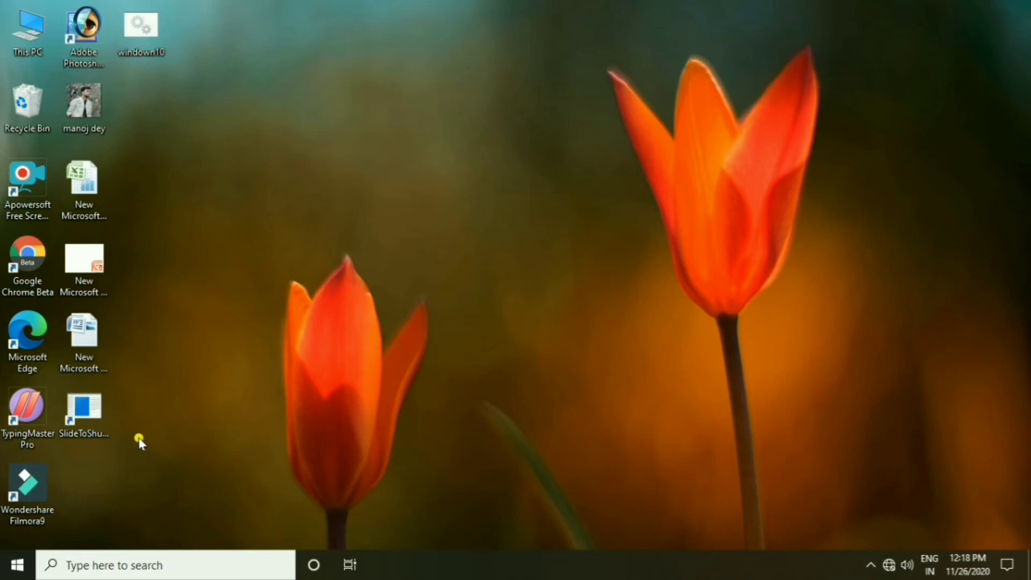
# Restore the deleted JPG photo from the Recycle Bin to the desktop and close the Recycle Bin
pyautogui.doubleClick(28, 105)
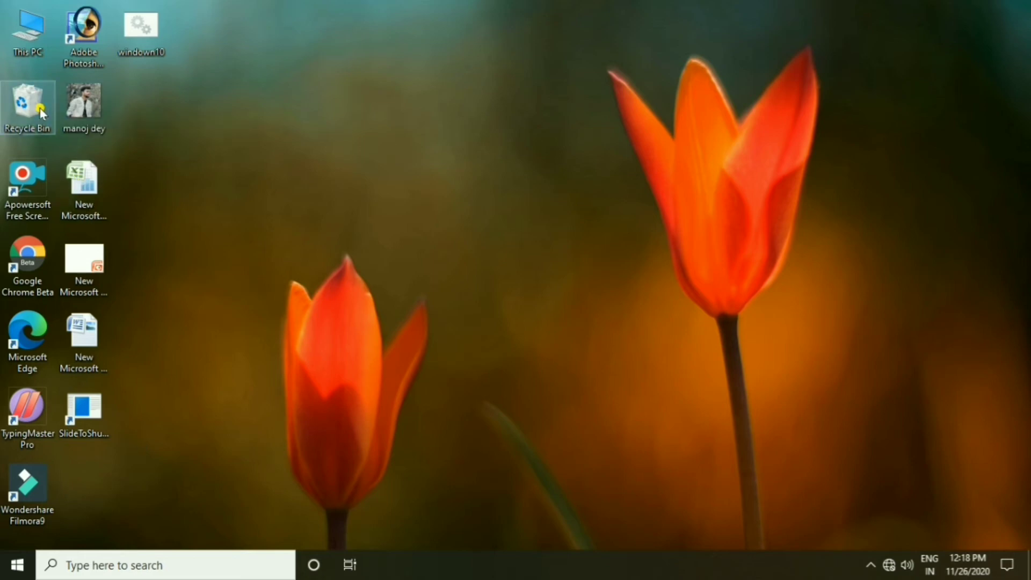
pyautogui.click(208, 116)
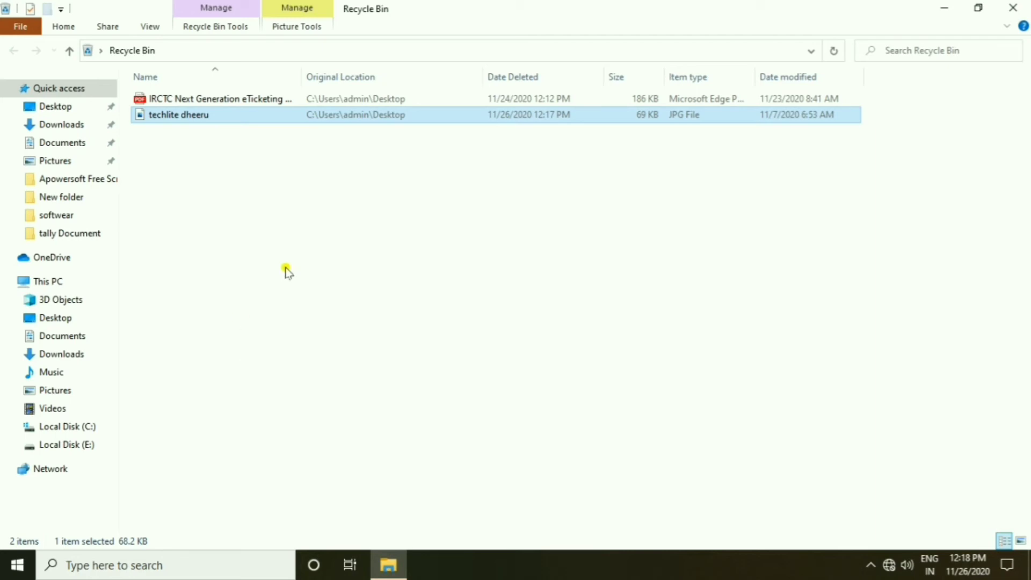
pyautogui.rightClick(431, 117)
pyautogui.click(456, 126)
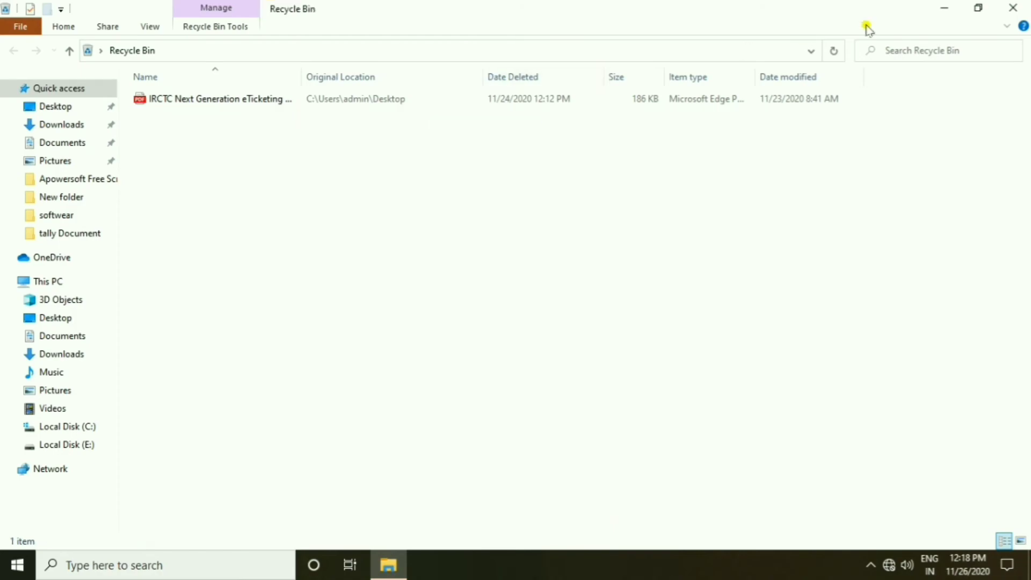
pyautogui.click(1013, 8)
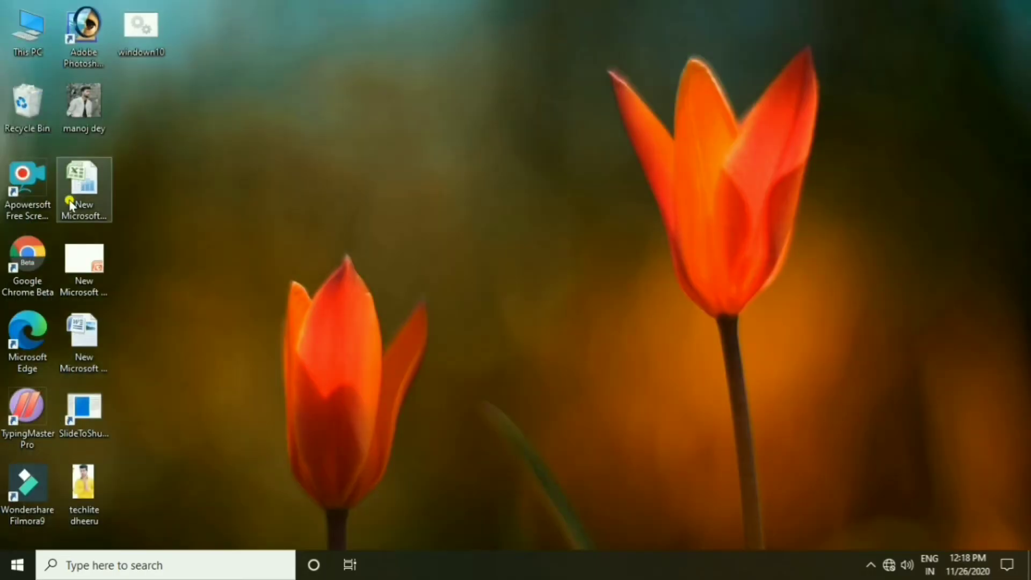
# Permanently delete the JPG photo of the man in yellow from the desktop and check the Recycle Bin for it
pyautogui.click(78, 494)
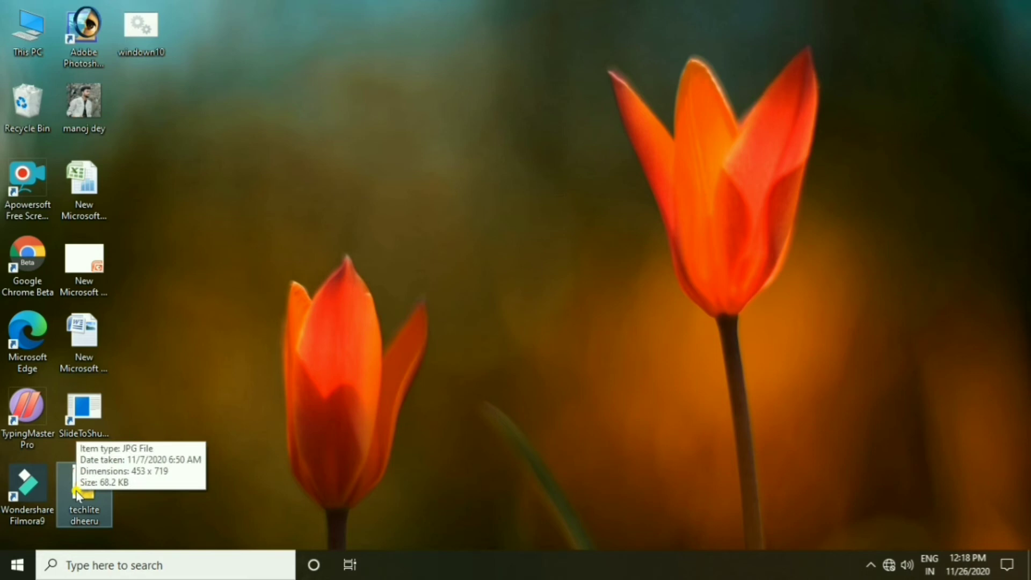
pyautogui.rightClick(78, 494)
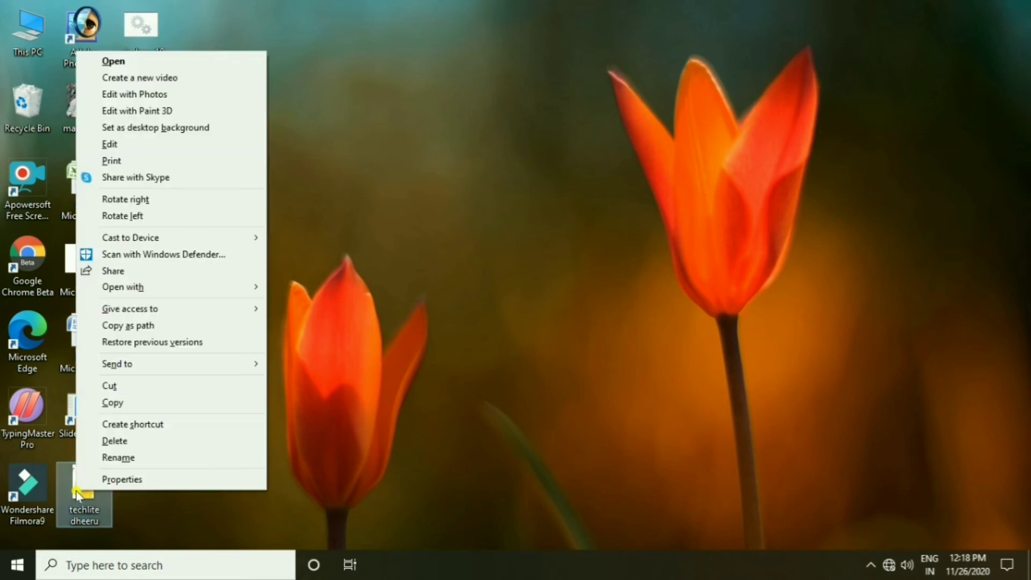
pyautogui.click(132, 442)
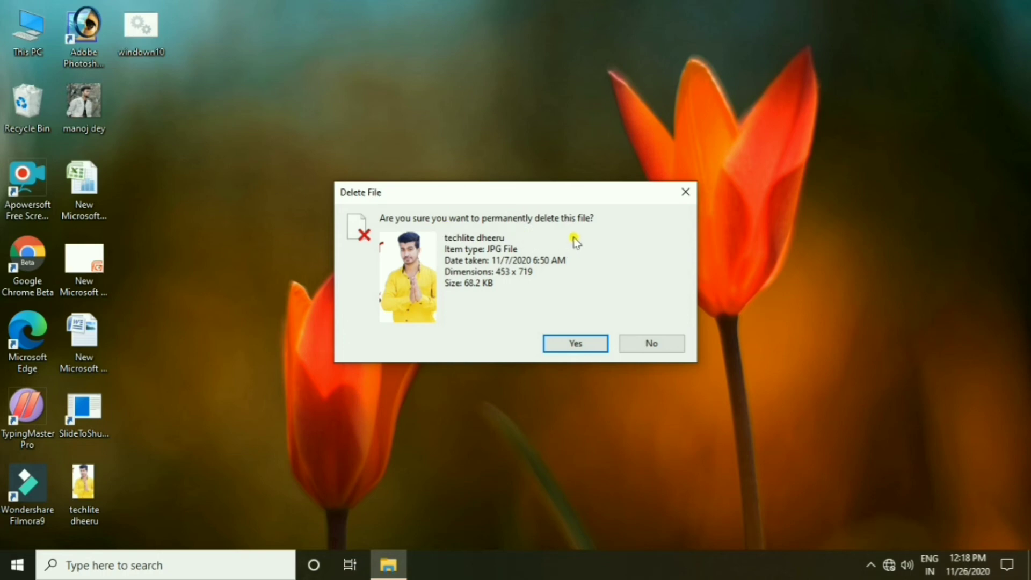
pyautogui.click(576, 344)
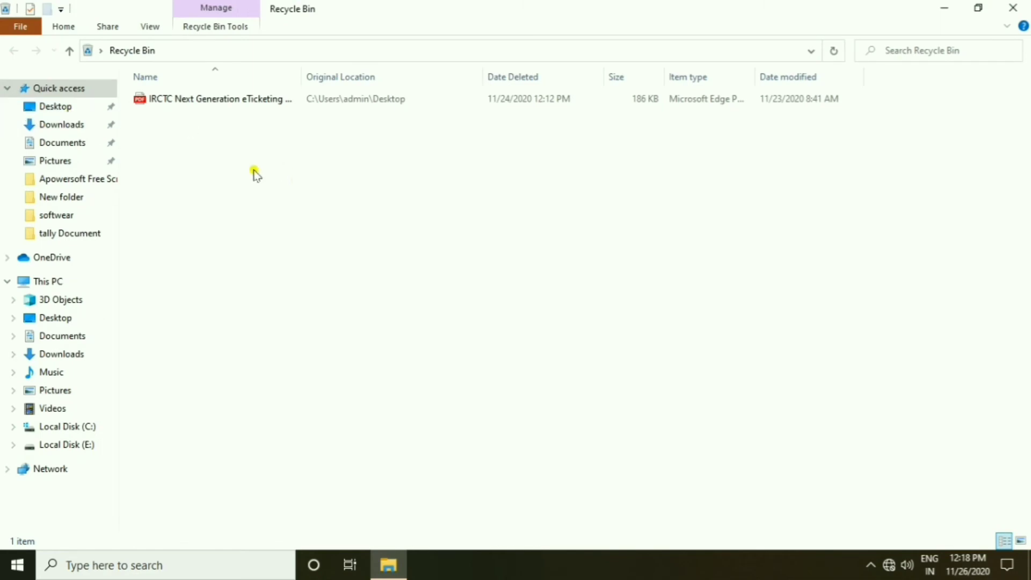
# Close the Recycle Bin and refresh the desktop
pyautogui.click(1013, 8)
pyautogui.rightClick(299, 104)
pyautogui.click(330, 148)
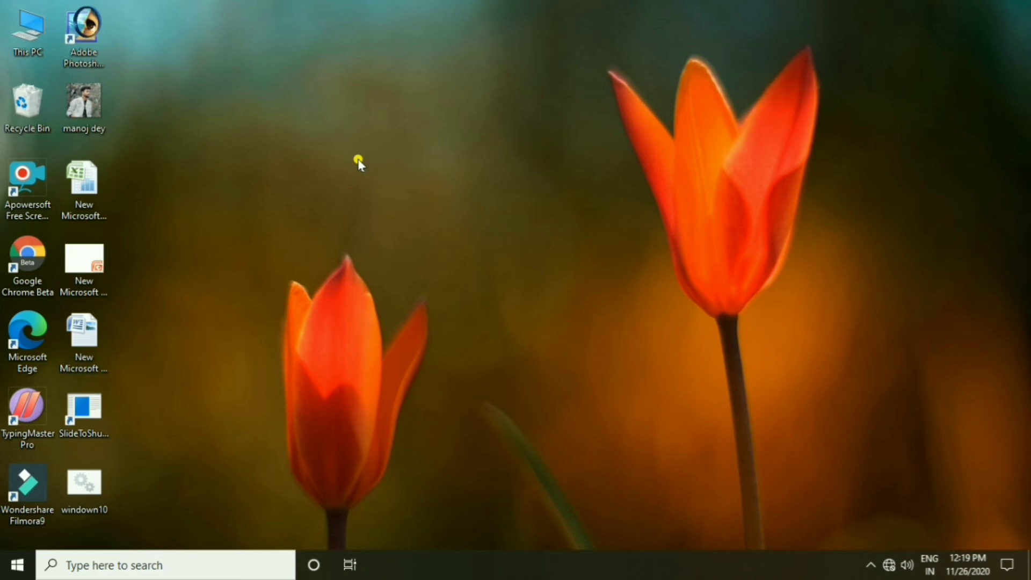
# Check the free space and folders of Local Disk (C:) in This PC, then close the window
pyautogui.doubleClick(21, 42)
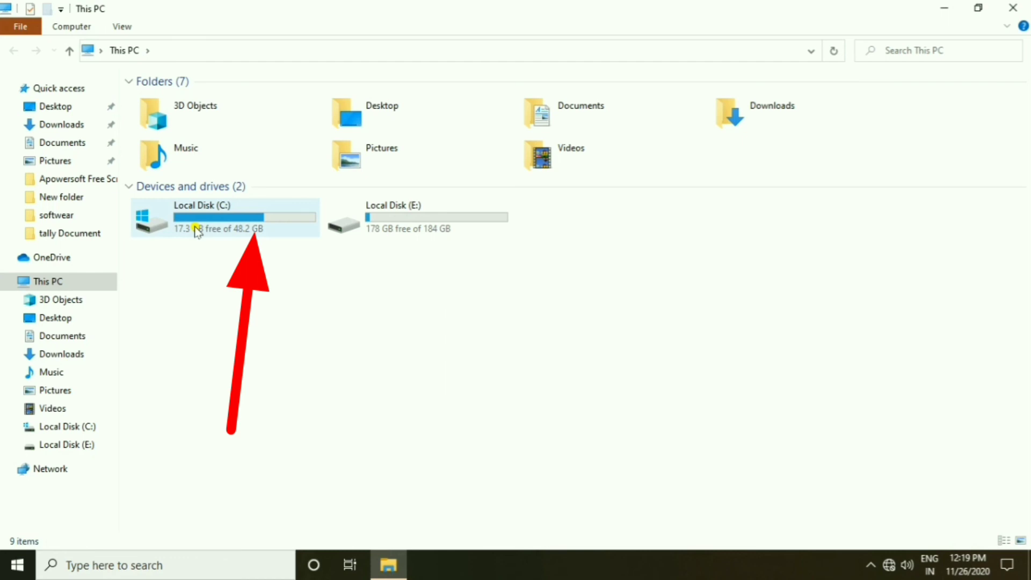
pyautogui.moveTo(197, 232)
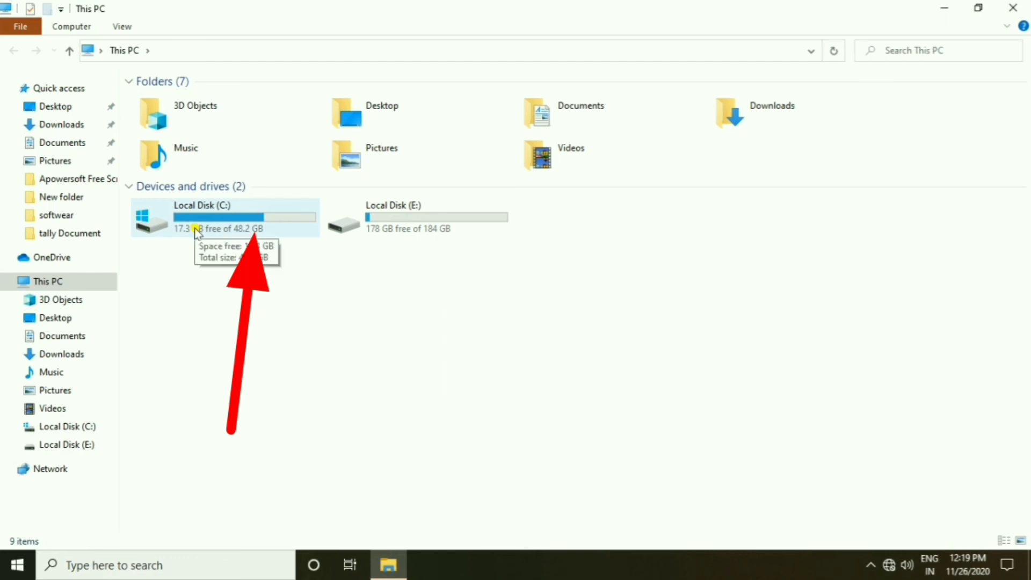
pyautogui.doubleClick(200, 231)
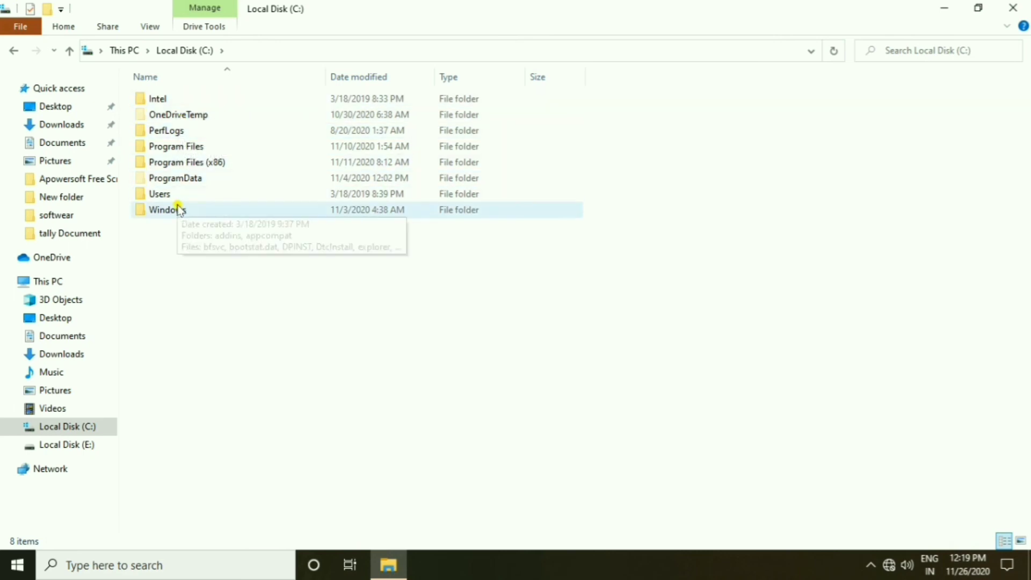
pyautogui.click(9, 53)
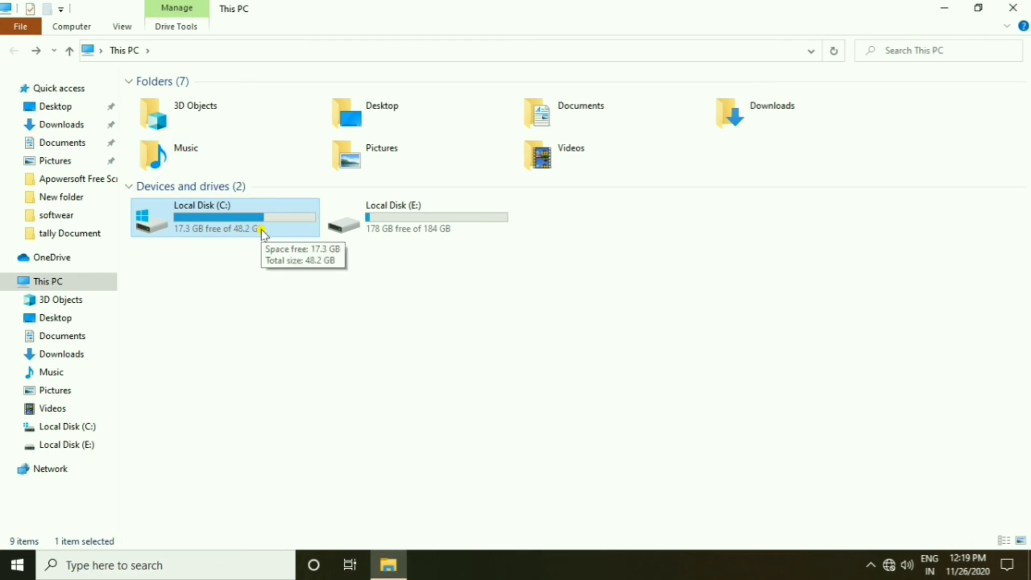
pyautogui.click(1013, 8)
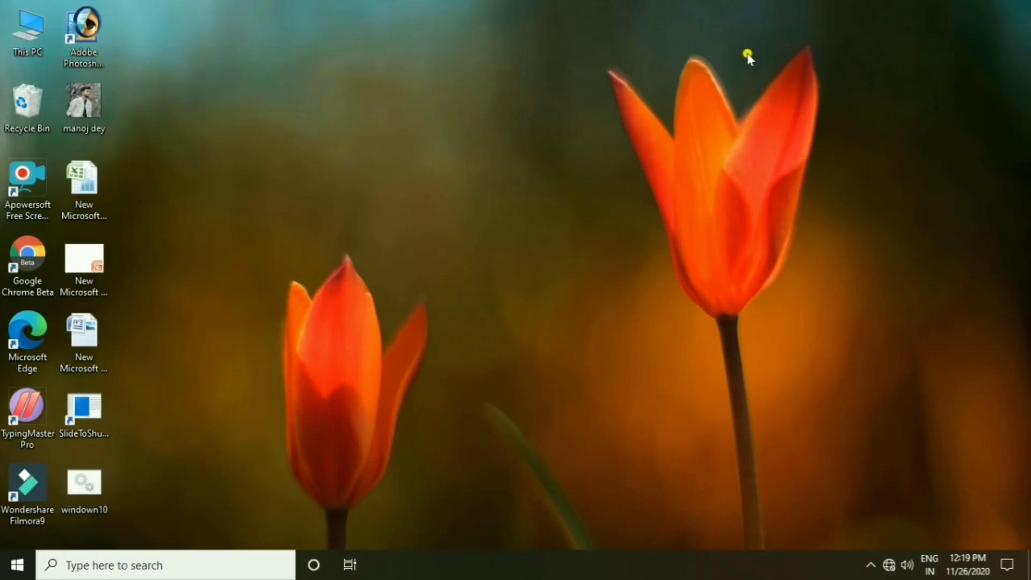